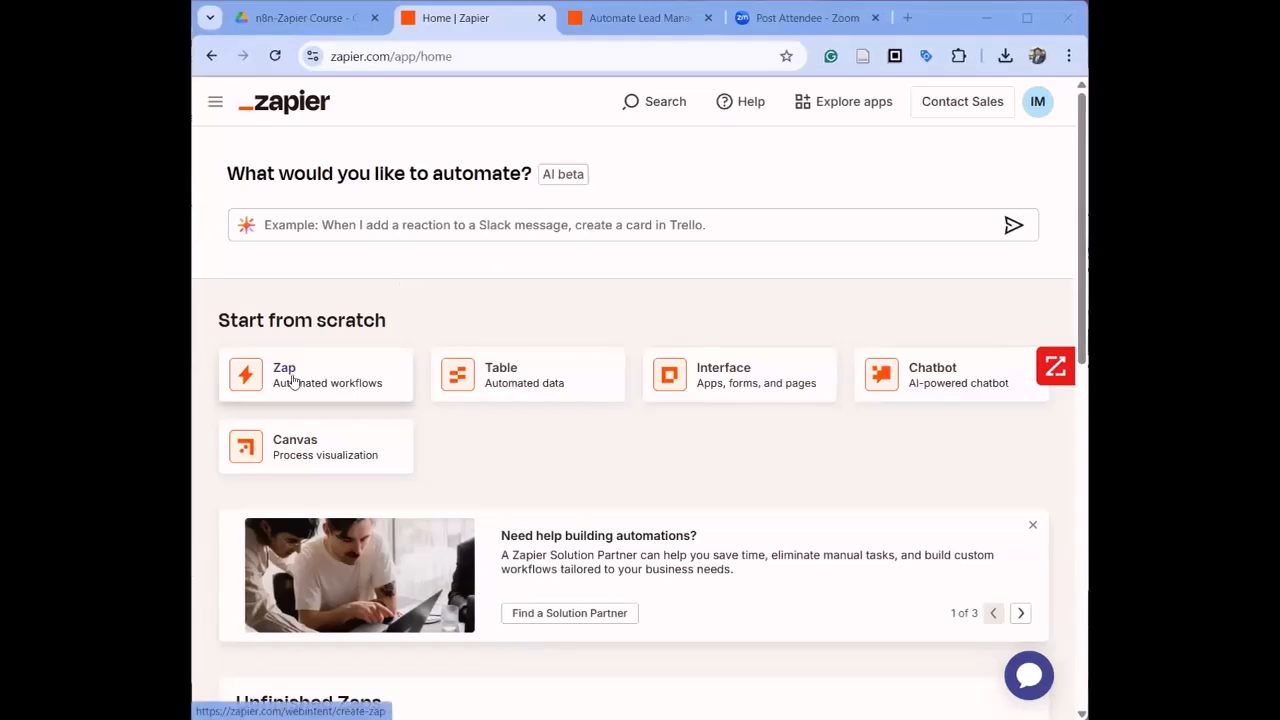
Step: Create a new Zap from scratch that is triggered by the Typeform New Entry event
left_click(291, 378)
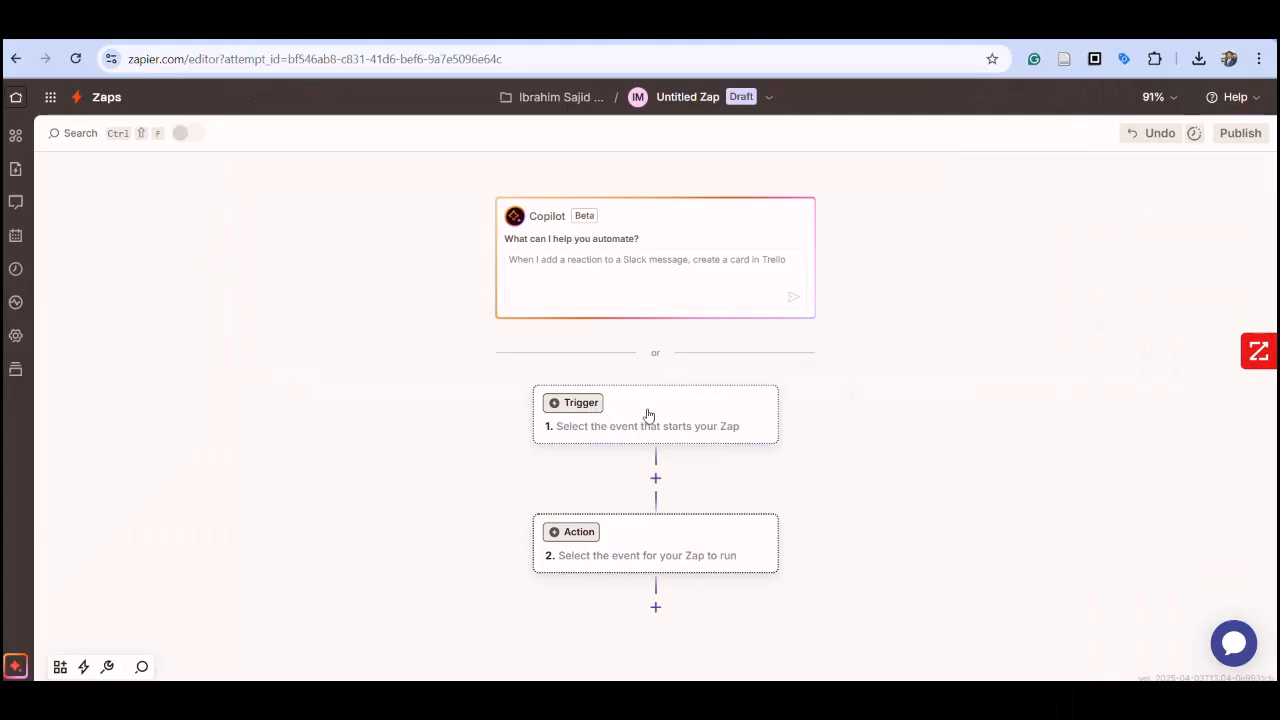
left_click(650, 415)
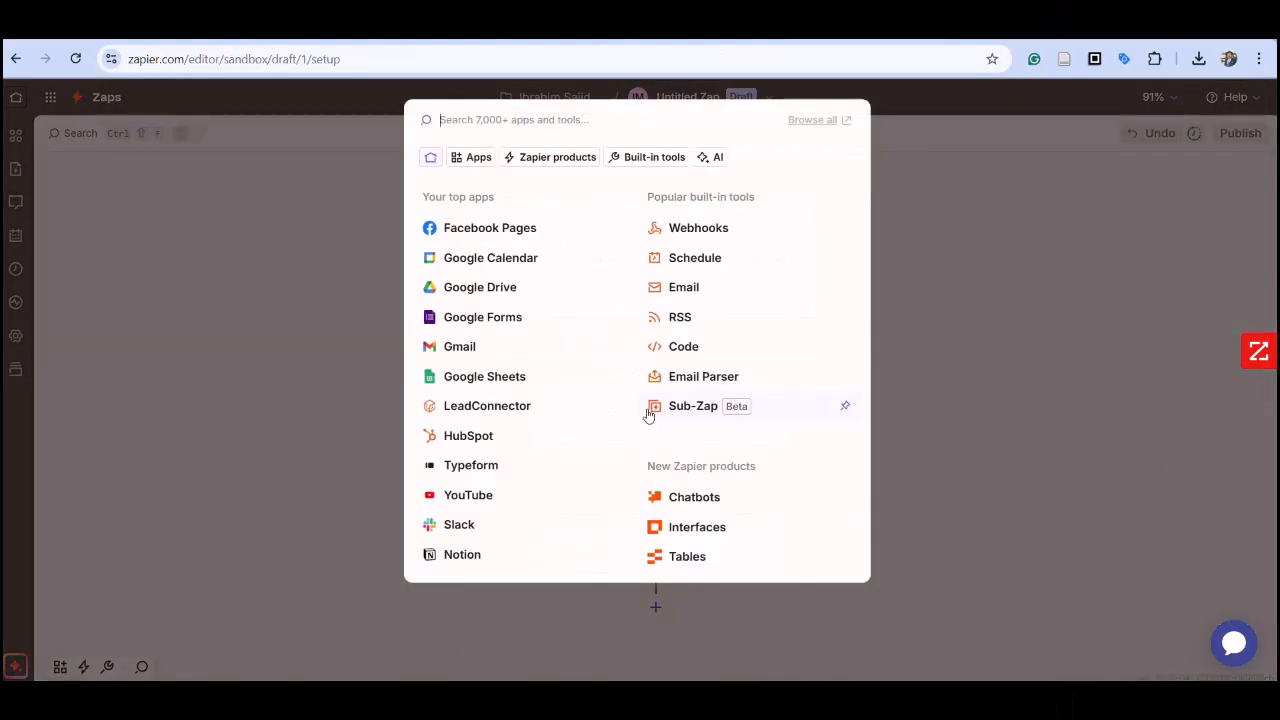
type("type")
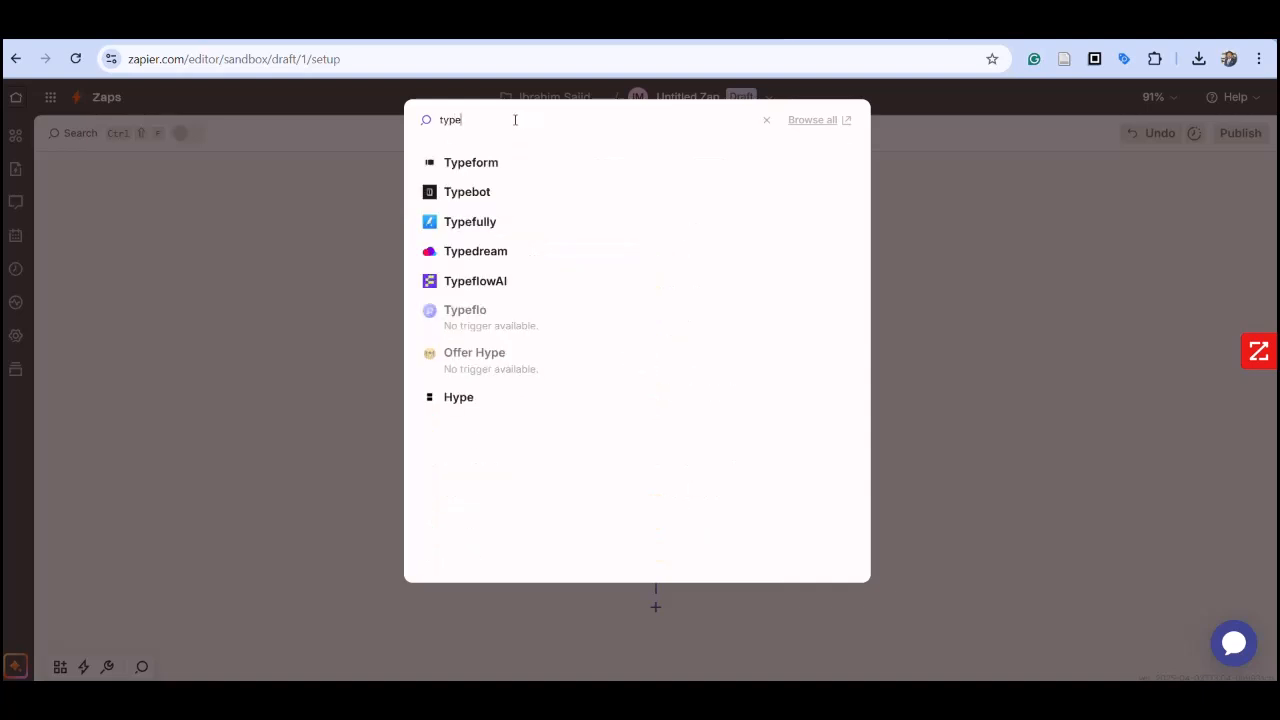
left_click(489, 165)
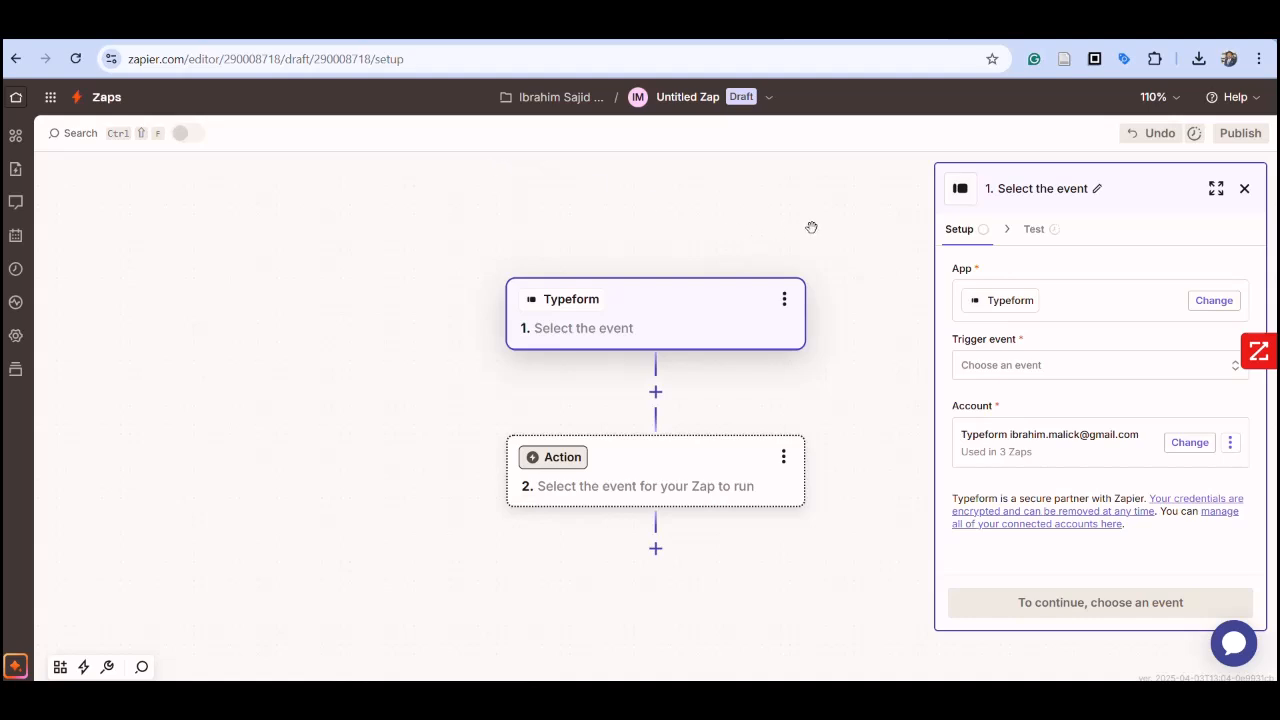
left_click(1078, 372)
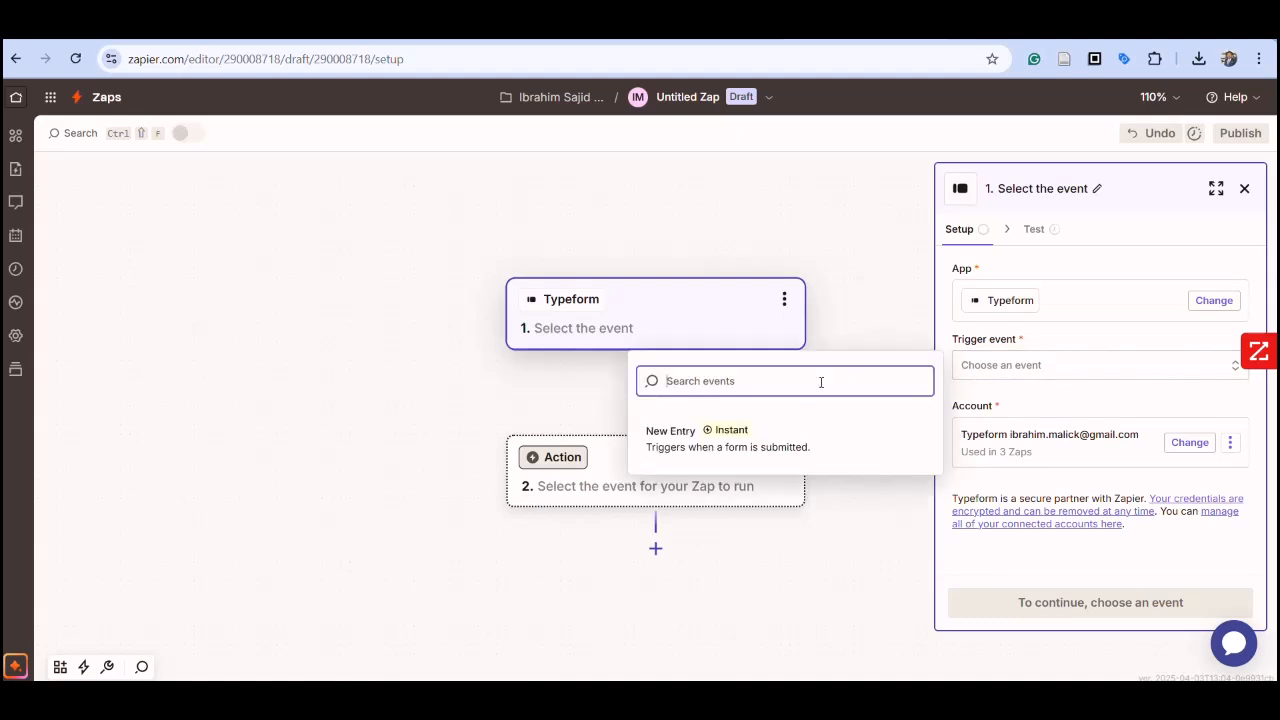
left_click(770, 452)
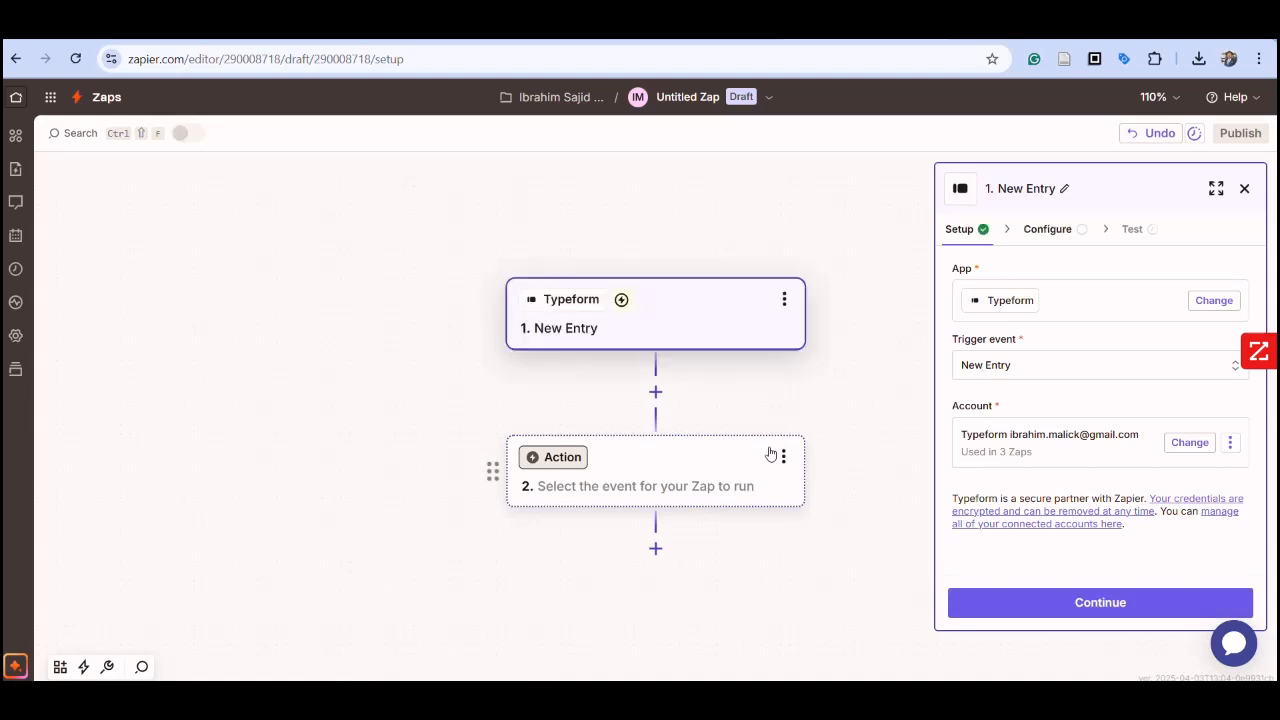
left_click(1060, 445)
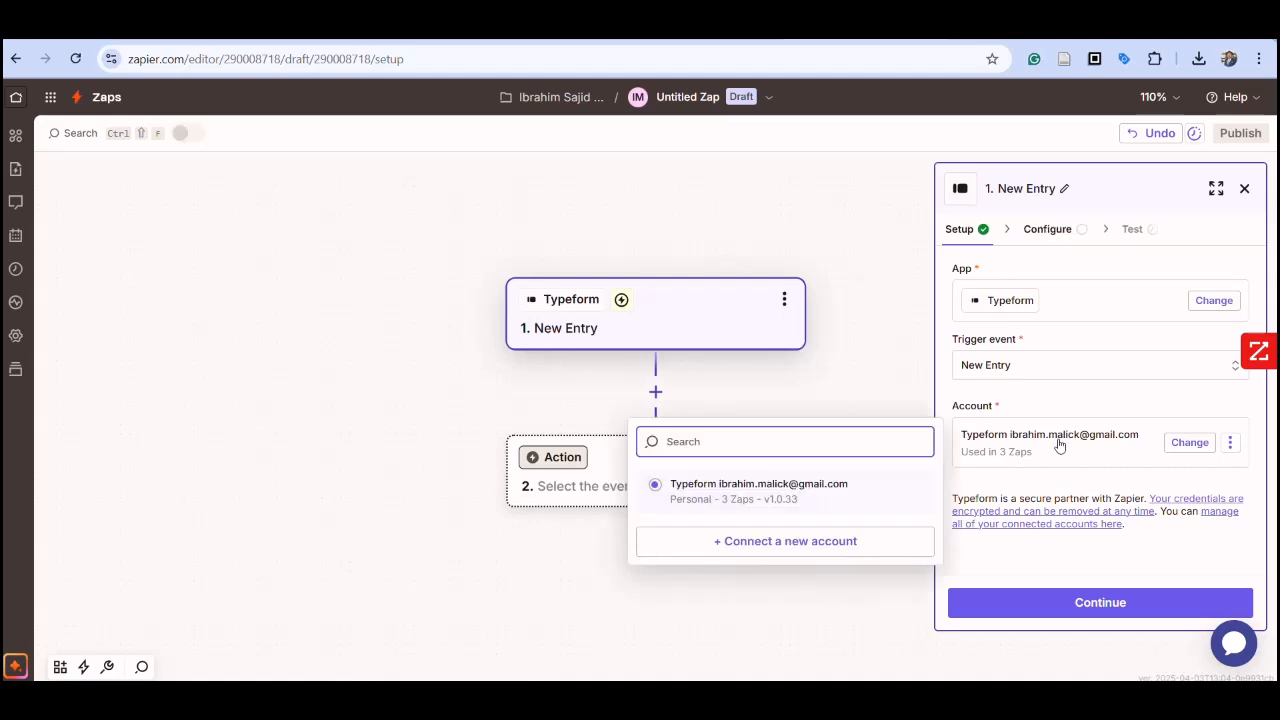
left_click(826, 540)
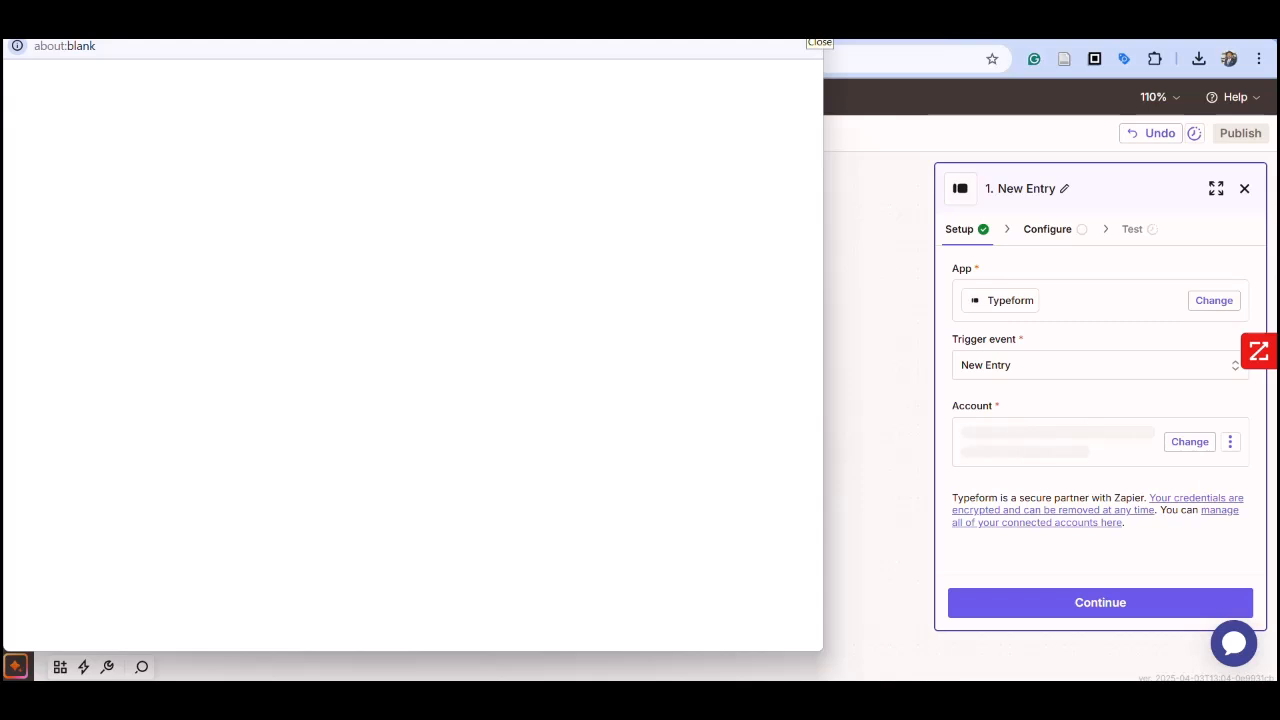
left_click(816, 42)
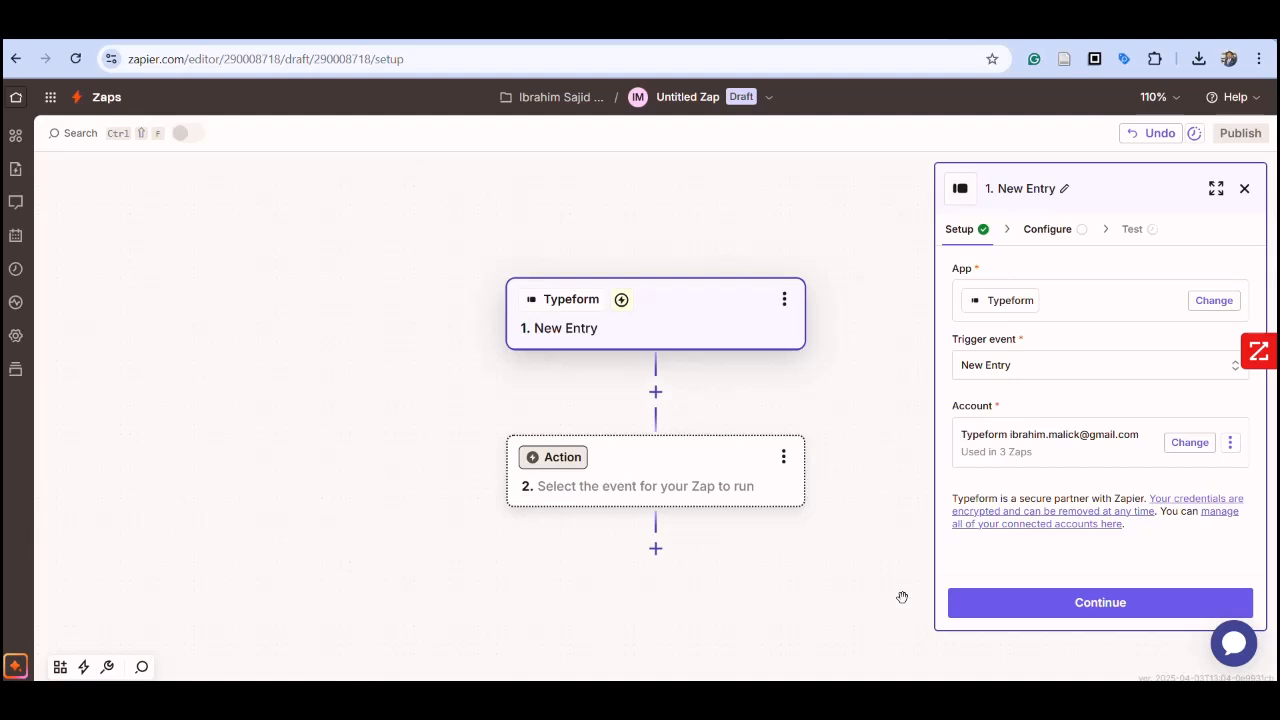
Step: Set the trigger's form to "My new form" and test the Typeform trigger
left_click(1103, 608)
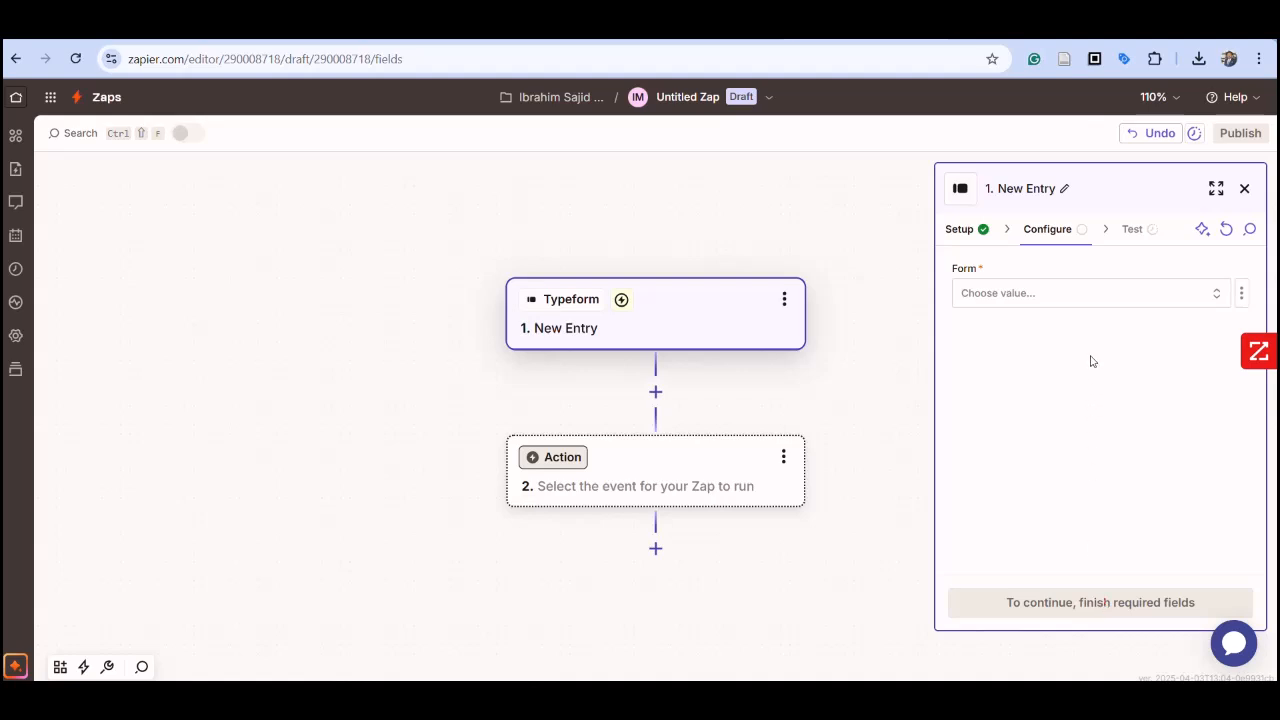
left_click(1098, 299)
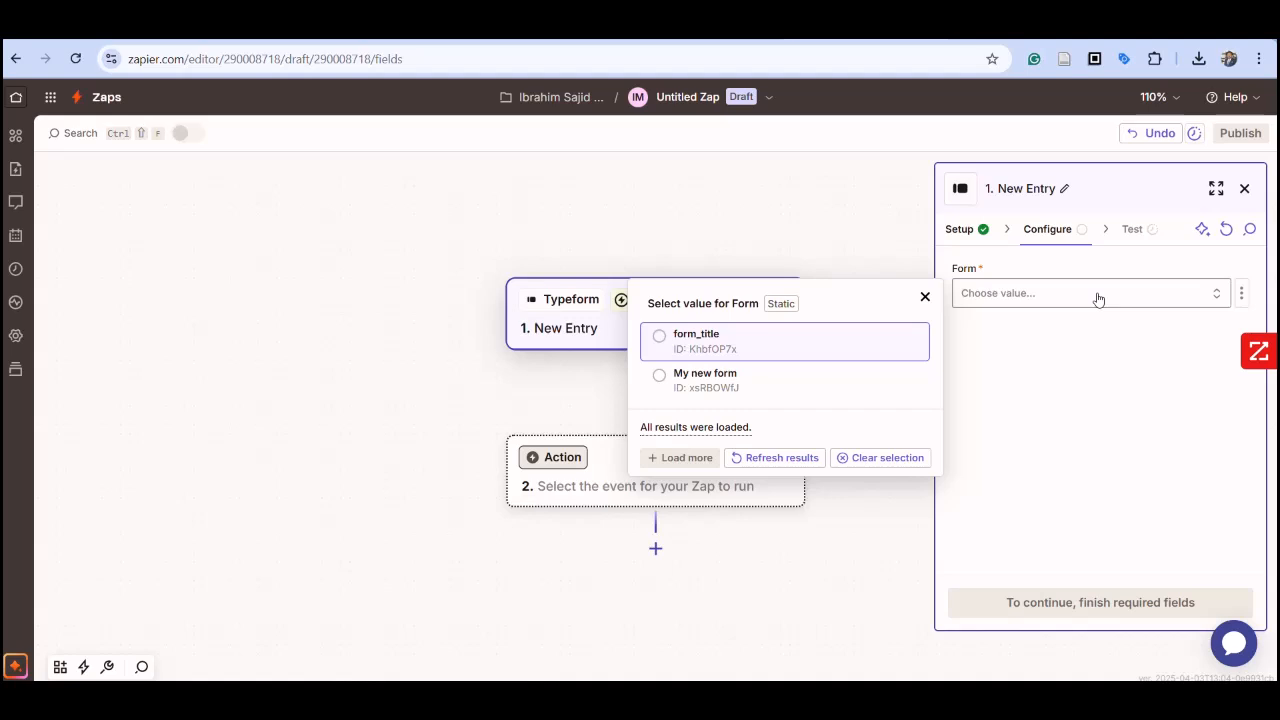
left_click(733, 381)
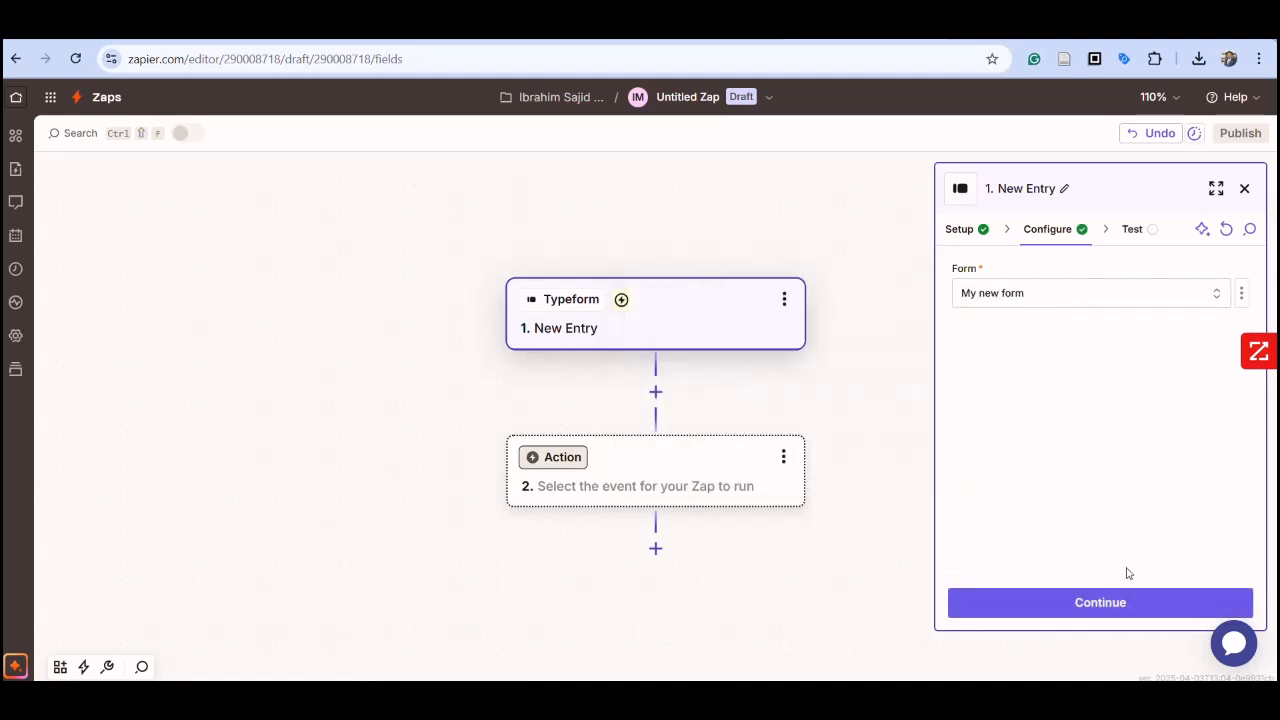
left_click(1115, 603)
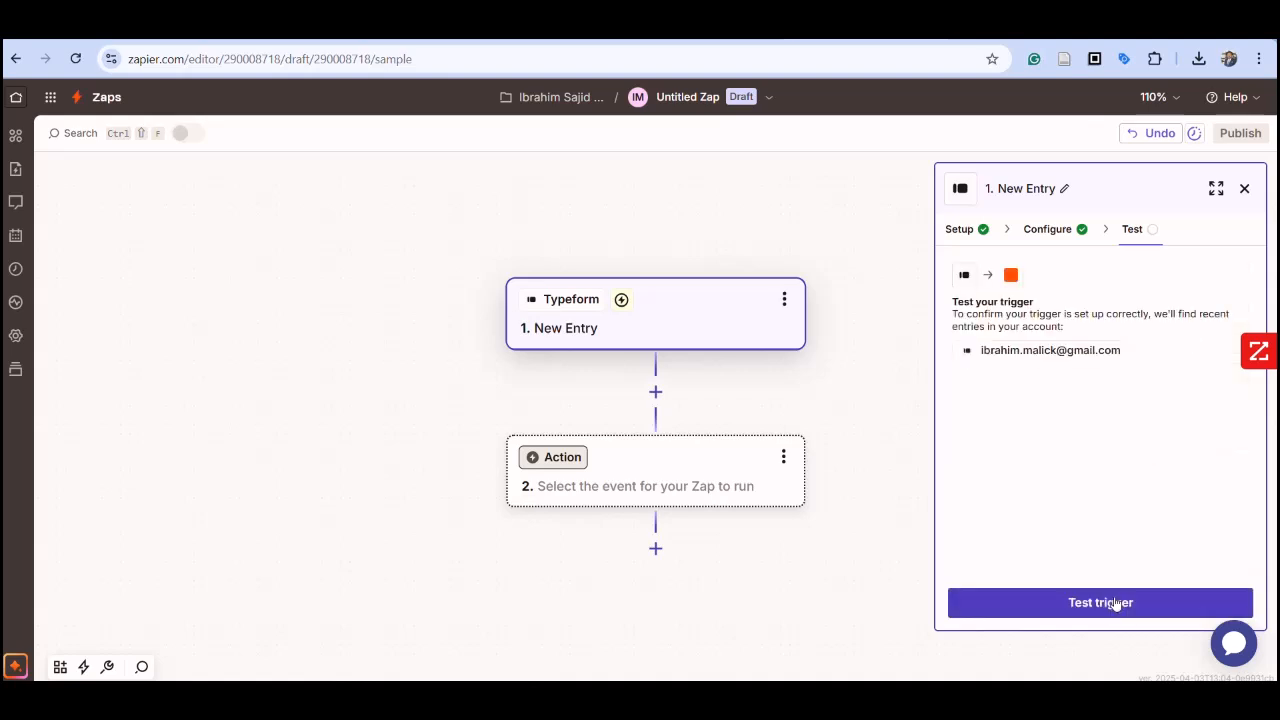
left_click(1115, 604)
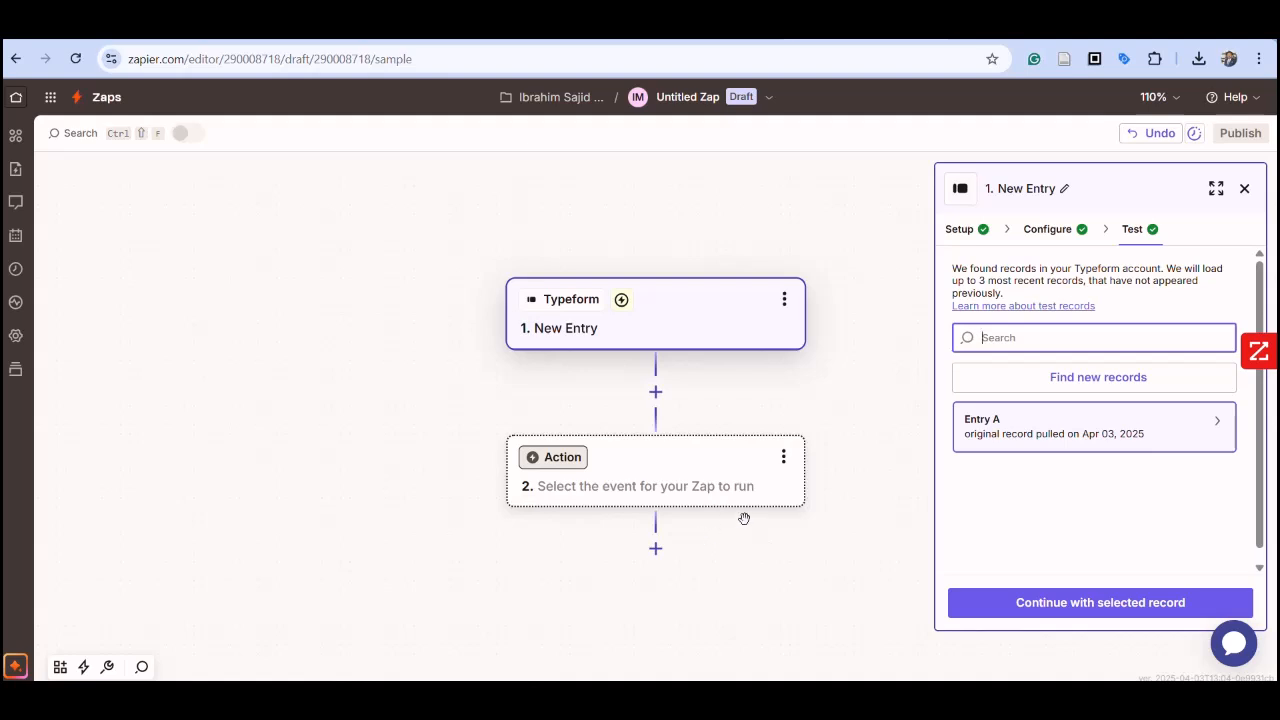
Step: Set the Zap's second step to Gmail with the Send Email event and proceed to its configuration
left_click(639, 472)
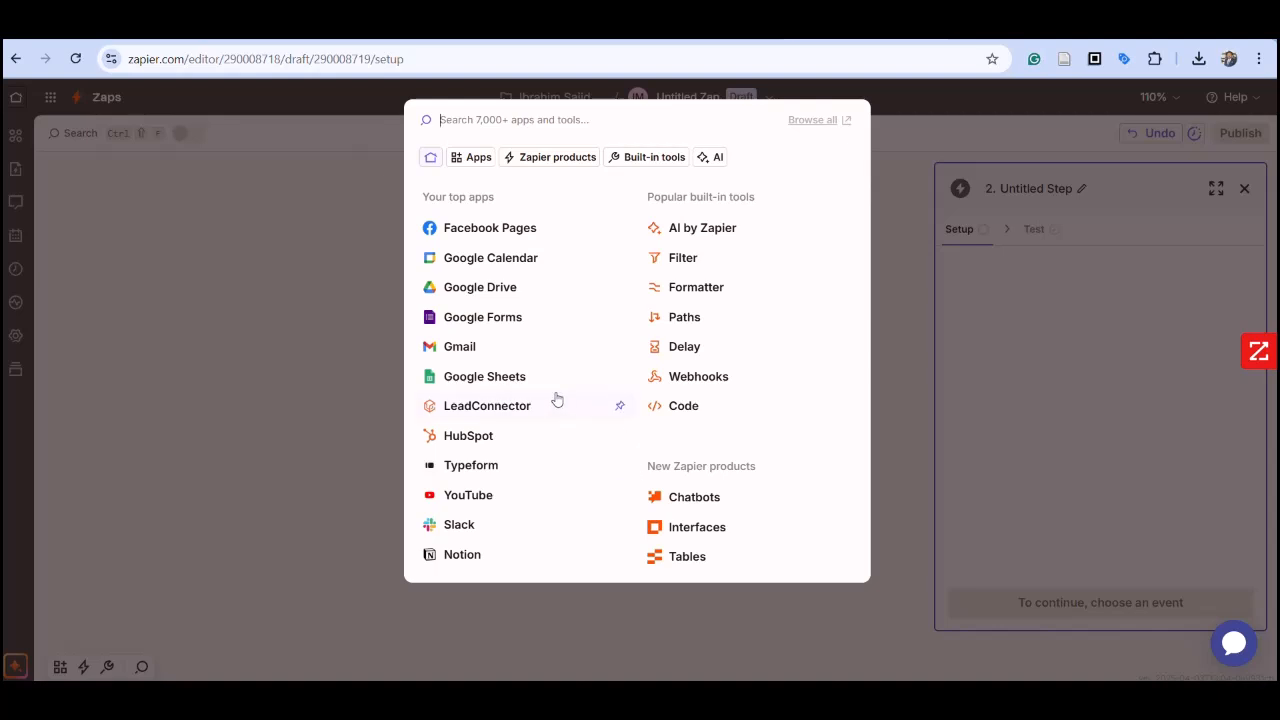
left_click(460, 347)
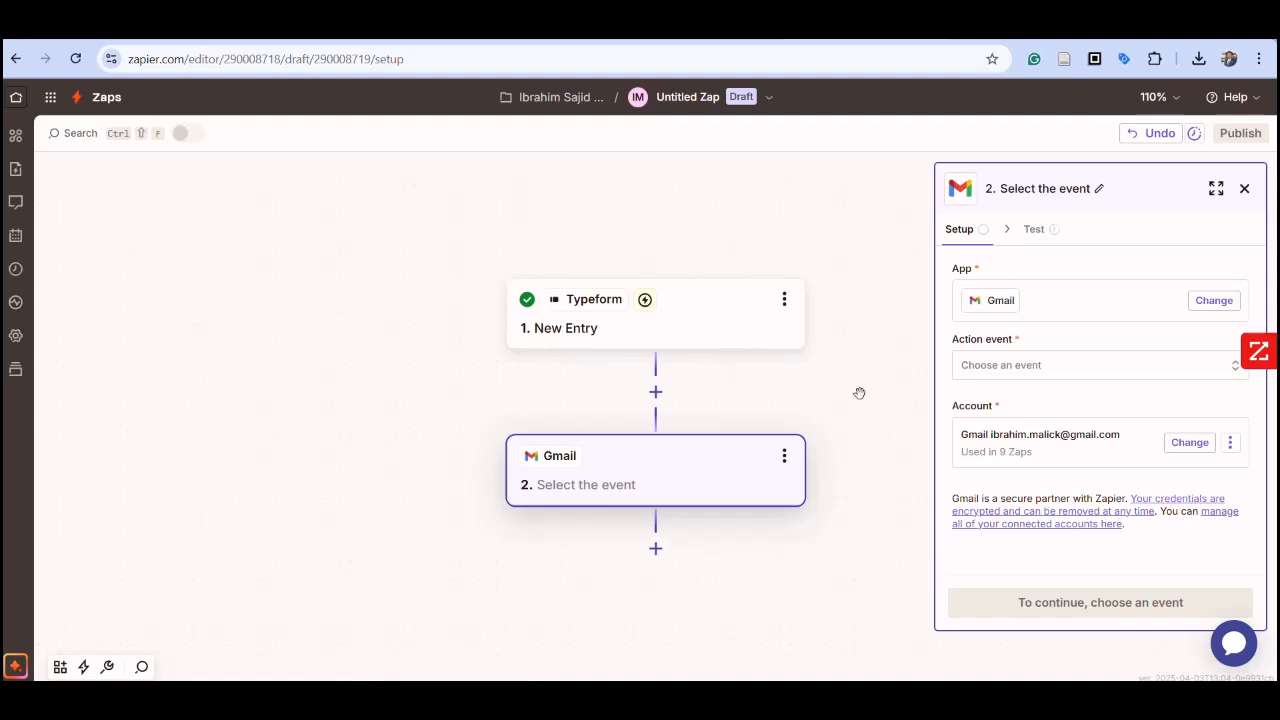
left_click(1114, 371)
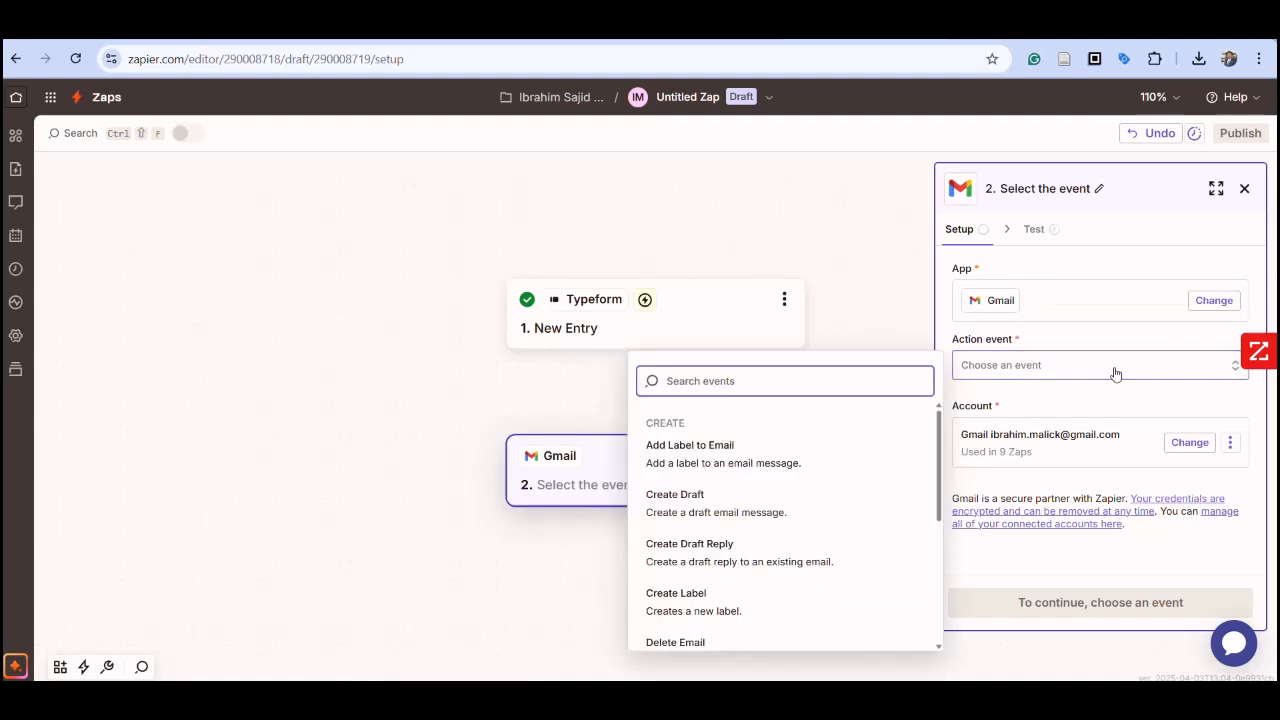
scroll(800, 514, "down", 5)
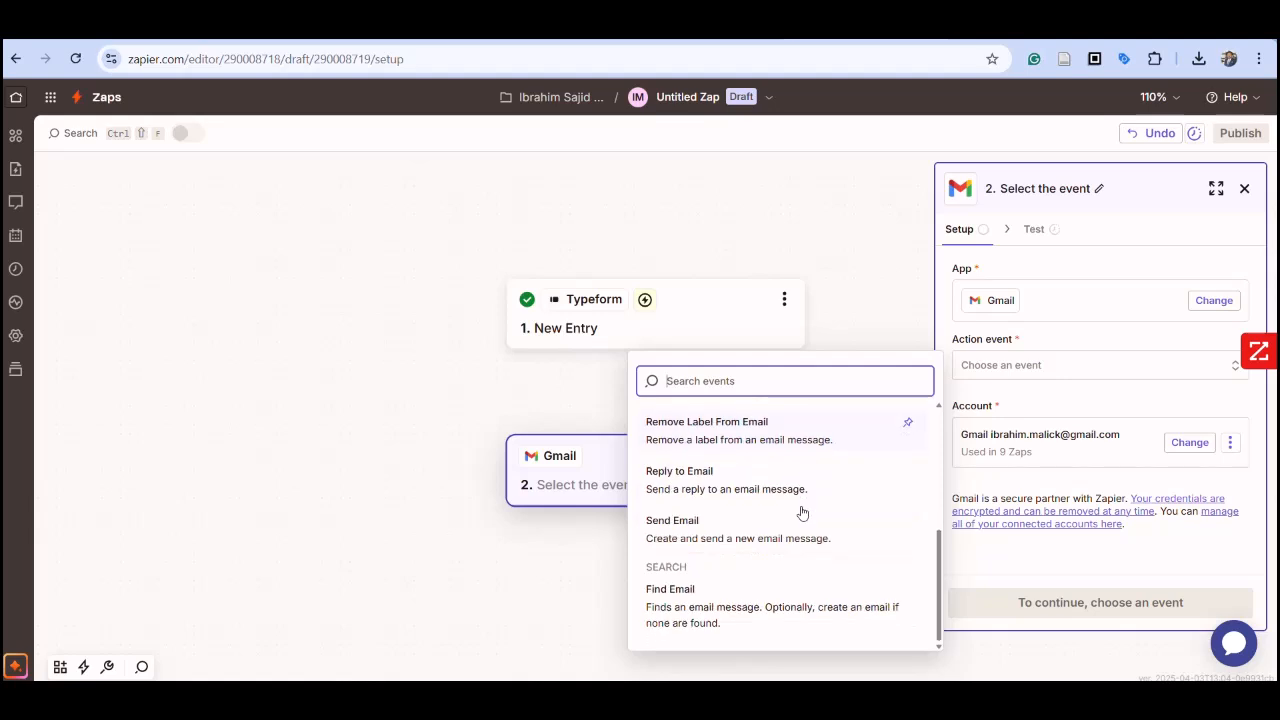
left_click(767, 528)
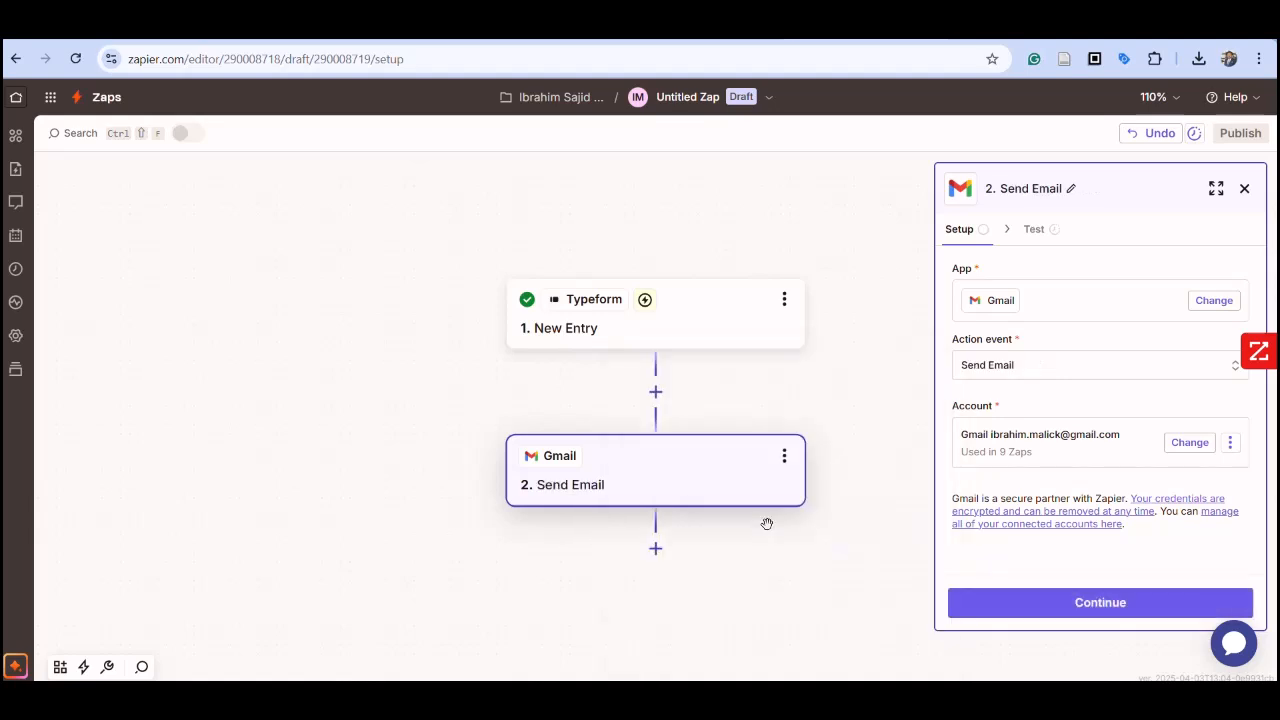
left_click(1118, 602)
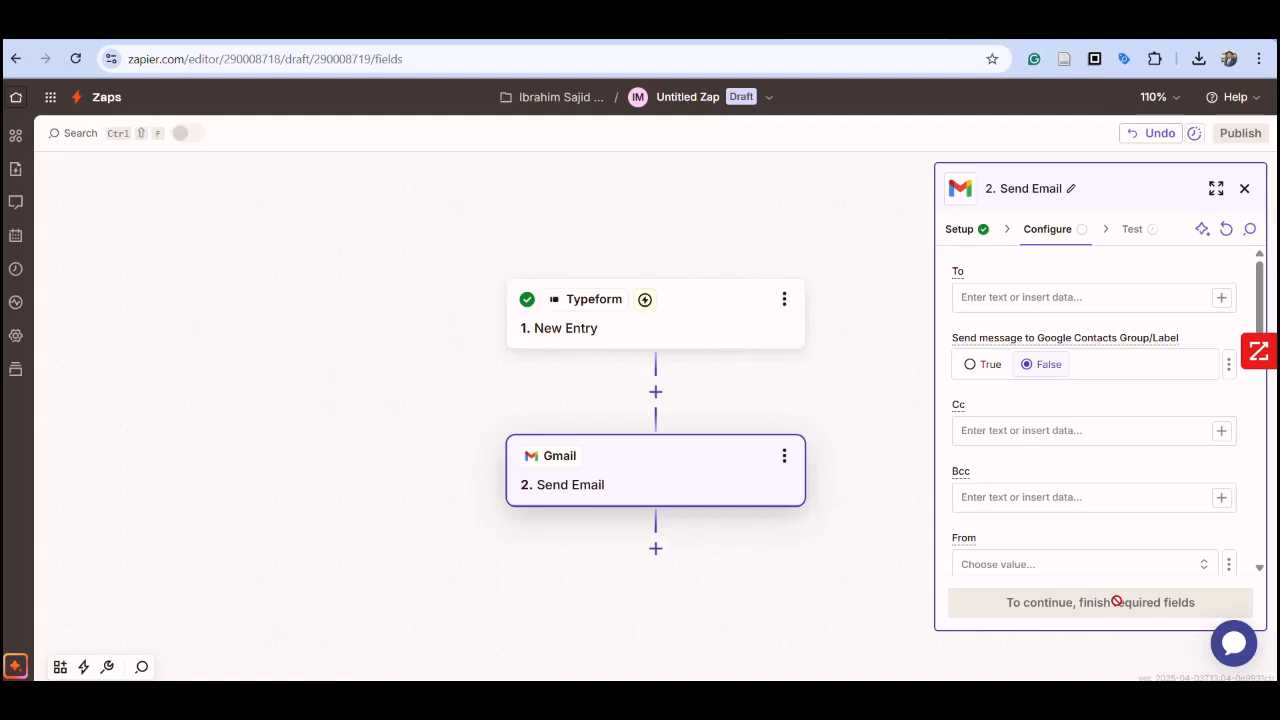
Step: Add the recipient's e-mail address to the To field of the Send Email action
left_click(992, 302)
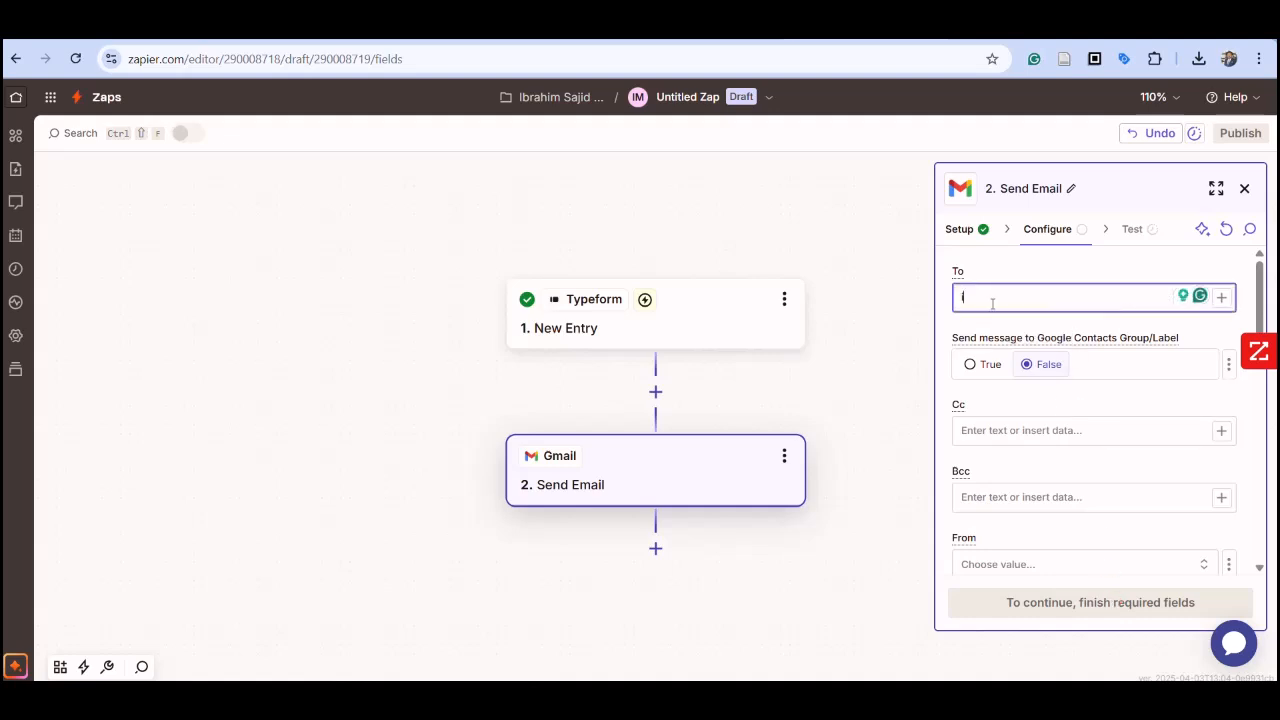
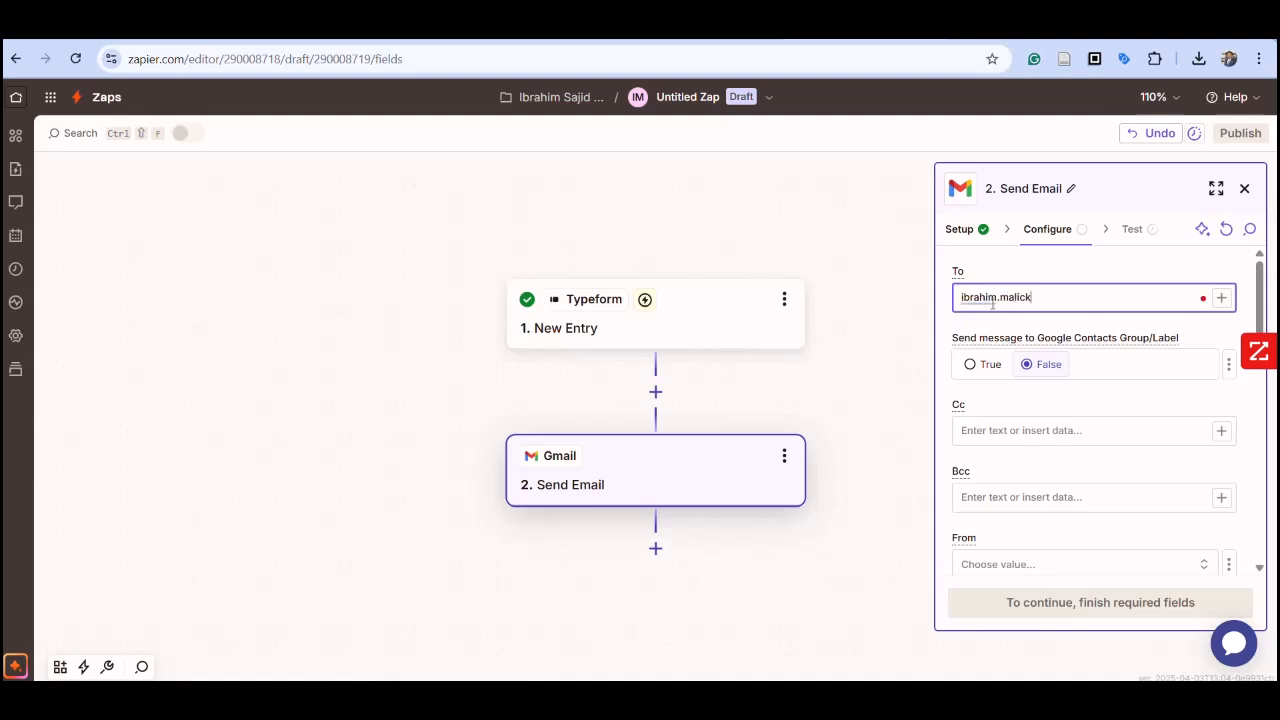
key("Return")
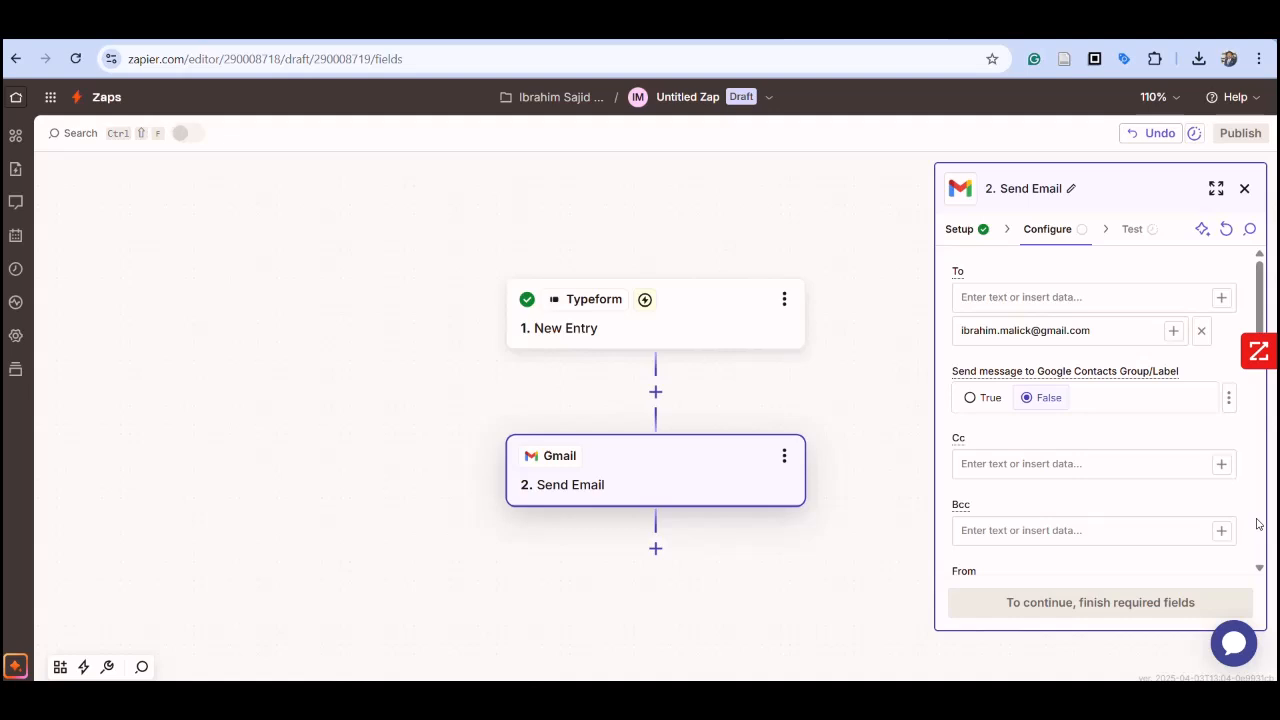
Step: Set the email's subject to "New Lead from TypeForm"
scroll(1108, 427, "down", 2)
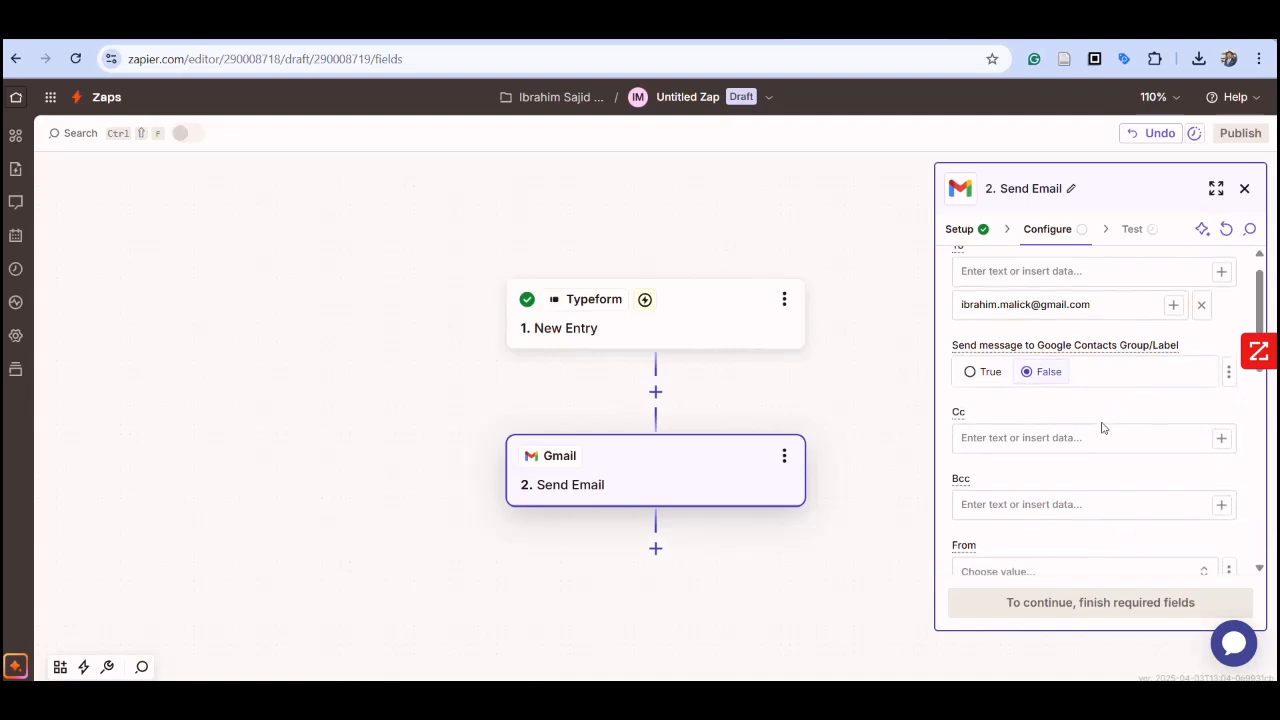
scroll(1102, 427, "down", 5)
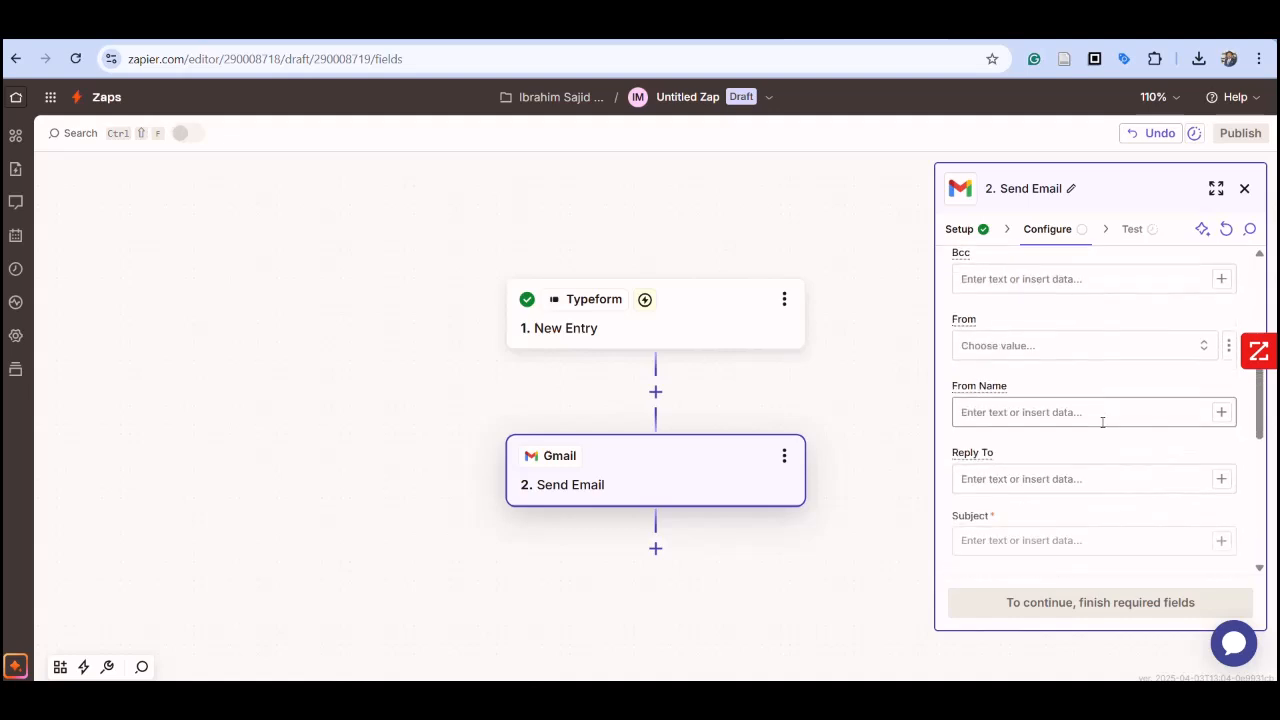
left_click(1052, 484)
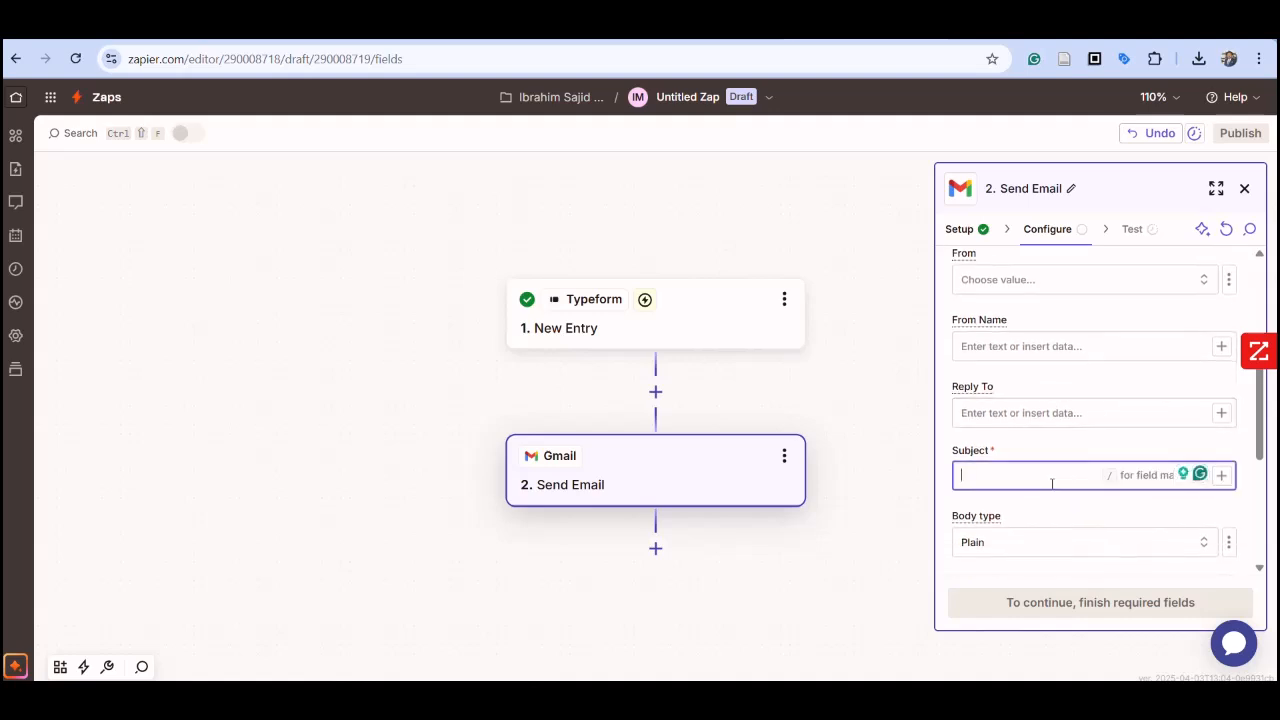
left_click(1222, 476)
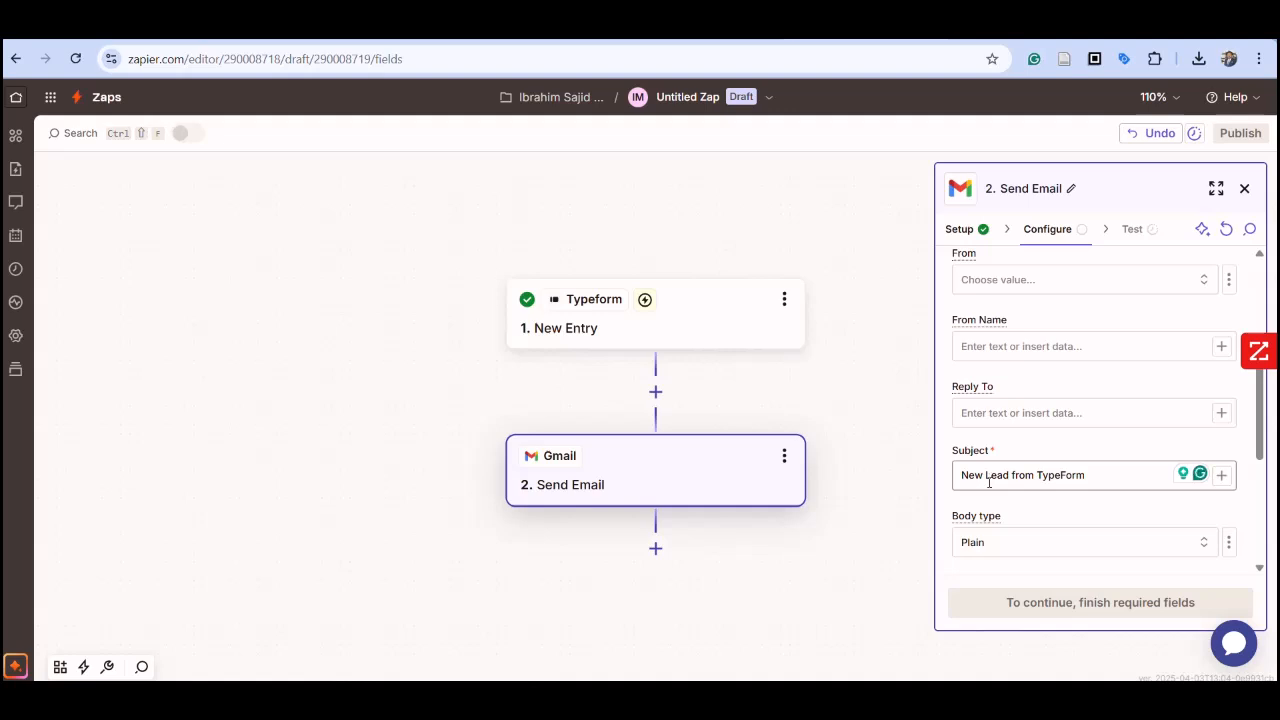
left_click(1222, 477)
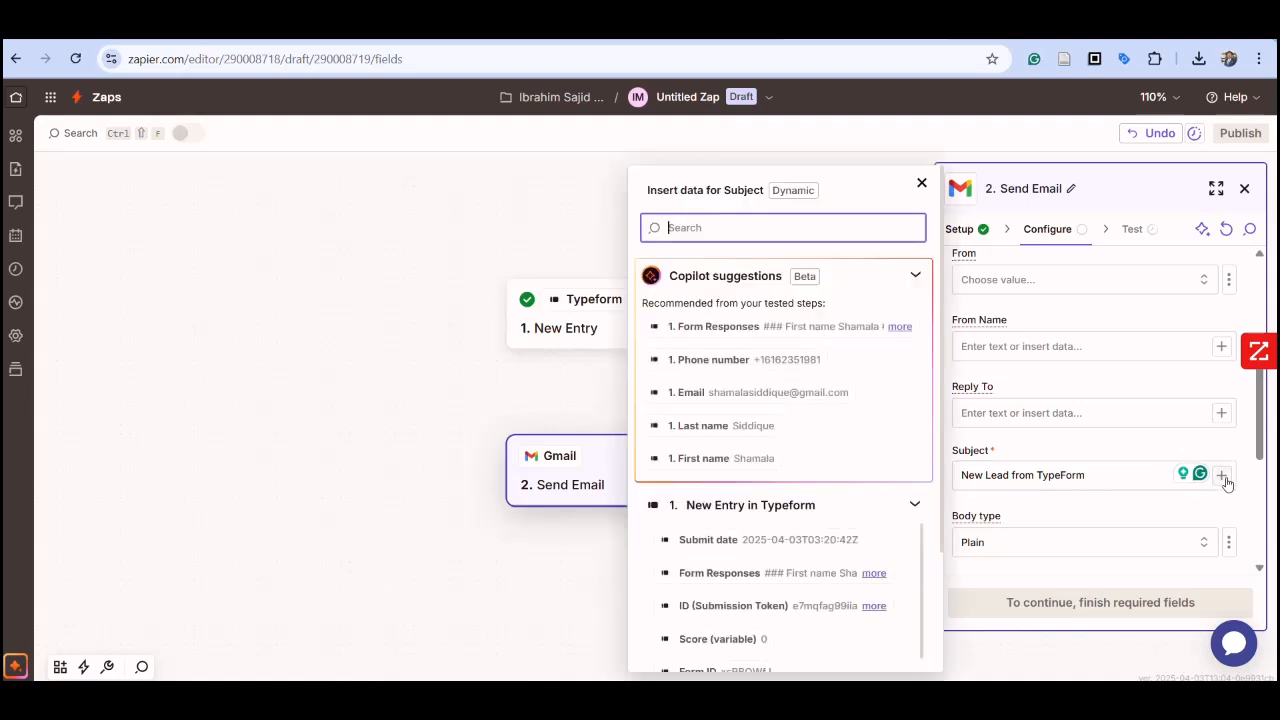
left_click(1129, 478)
Step: Change the email's body type to Html
scroll(1080, 527, "down", 1)
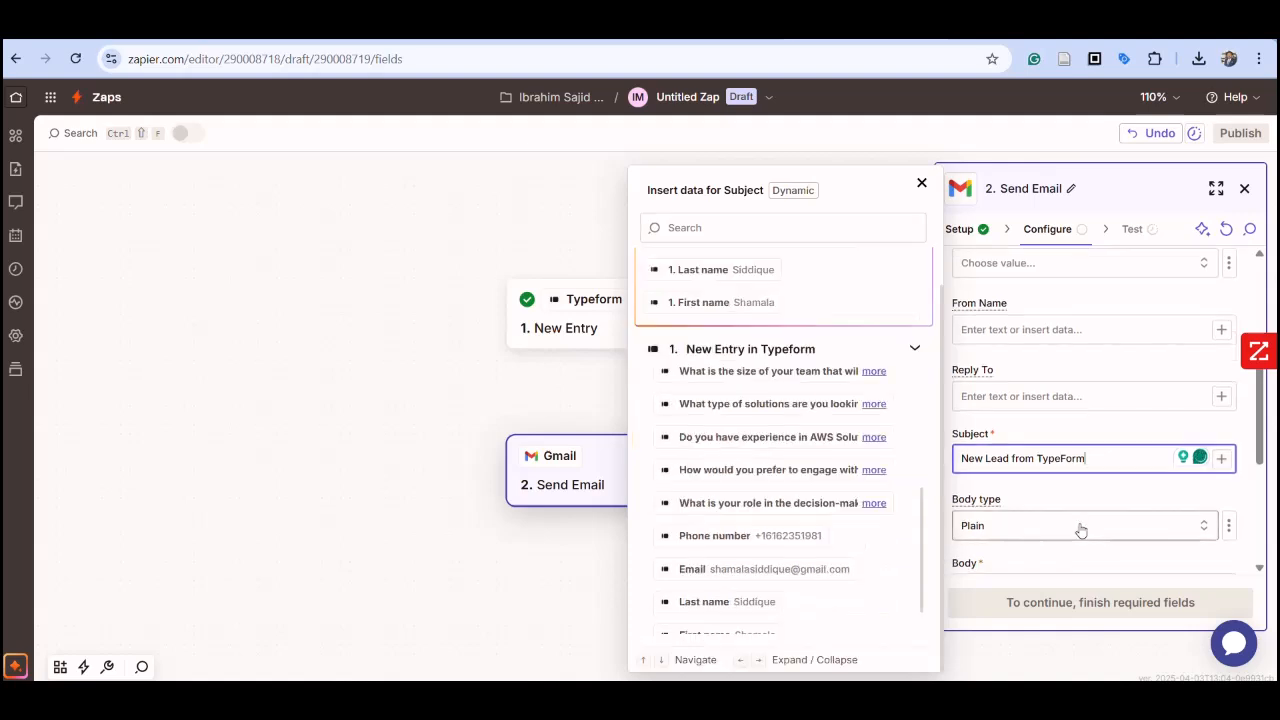
left_click(1200, 535)
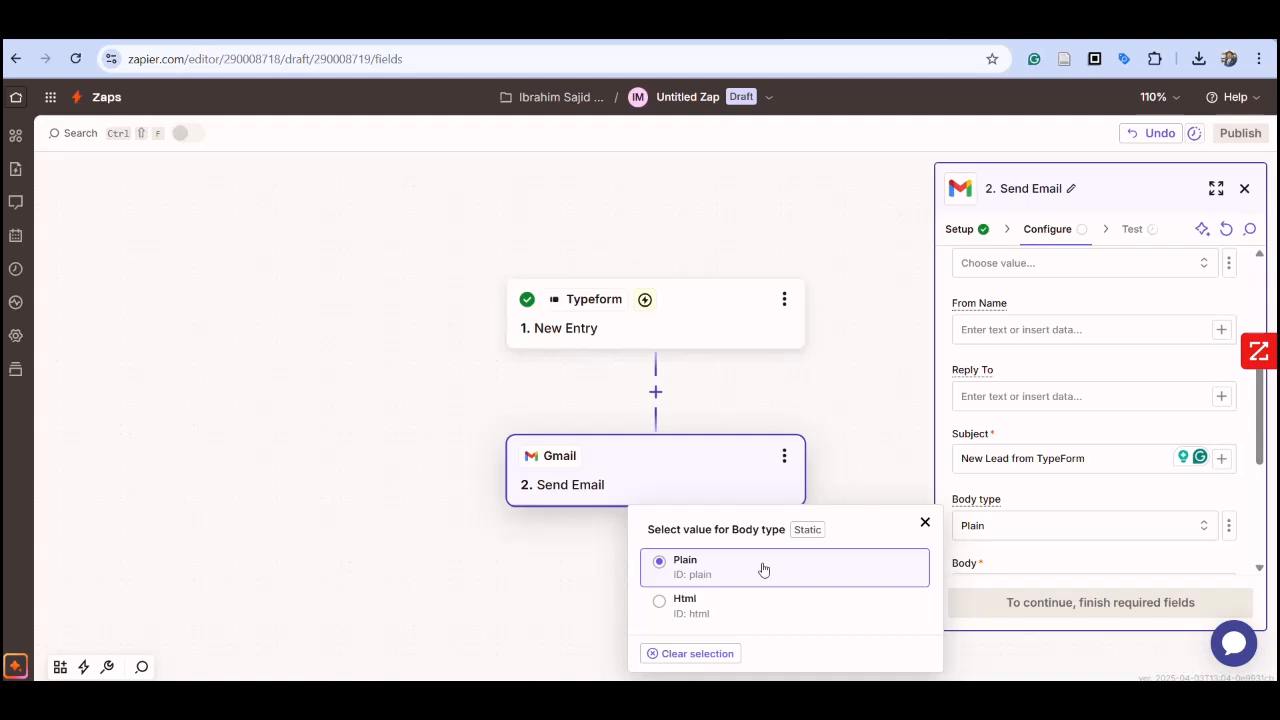
left_click(697, 611)
Step: Write "You have a new lead." as the text of the email body
scroll(1034, 484, "down", 3)
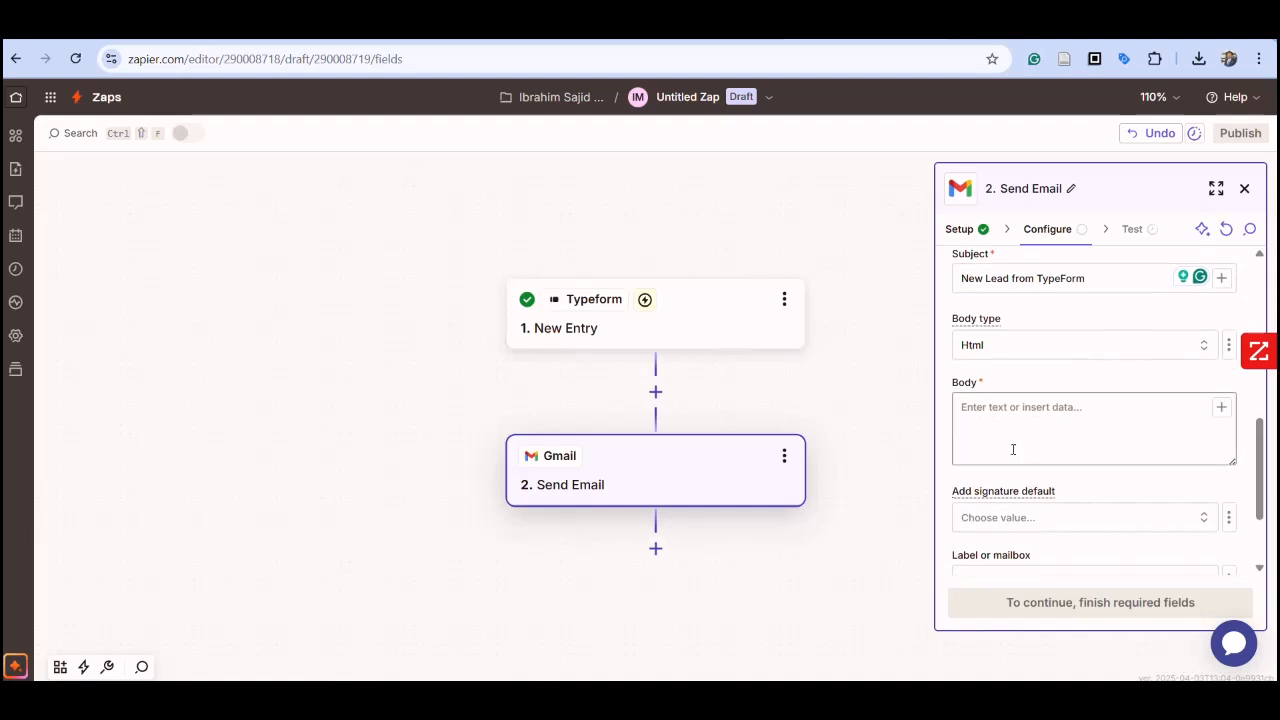
left_click(996, 418)
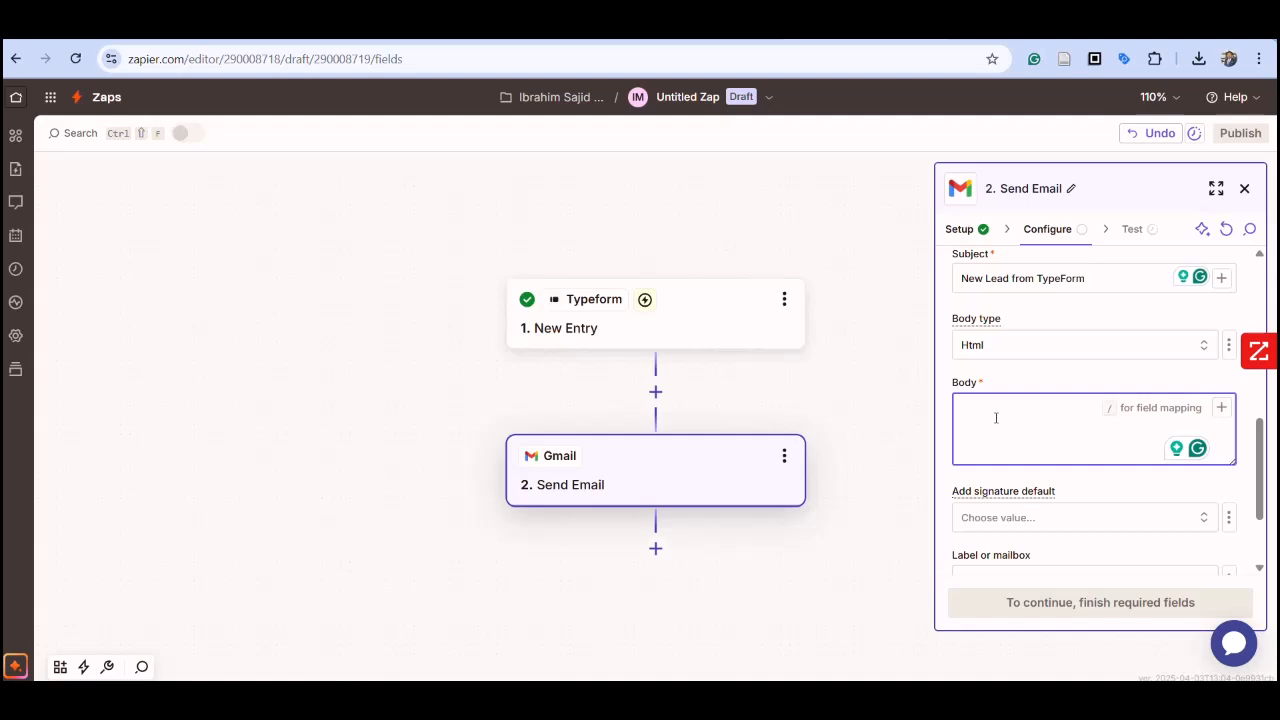
type("Thank")
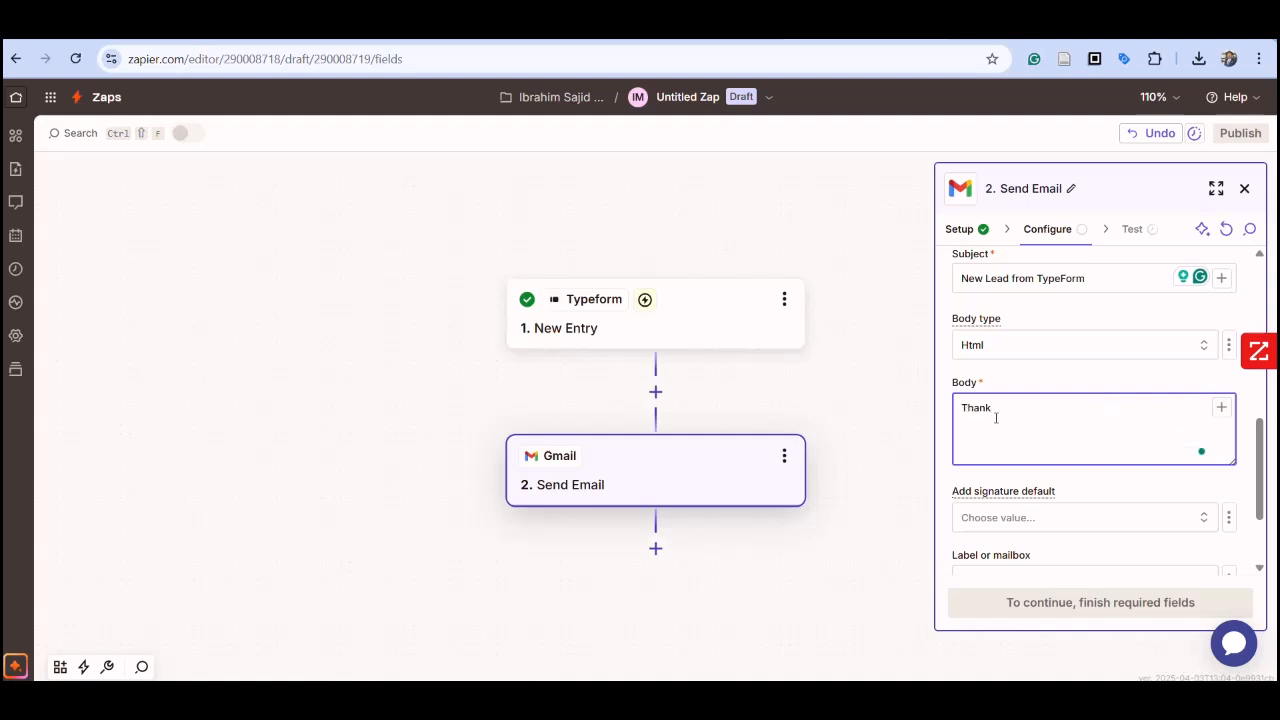
type(" you")
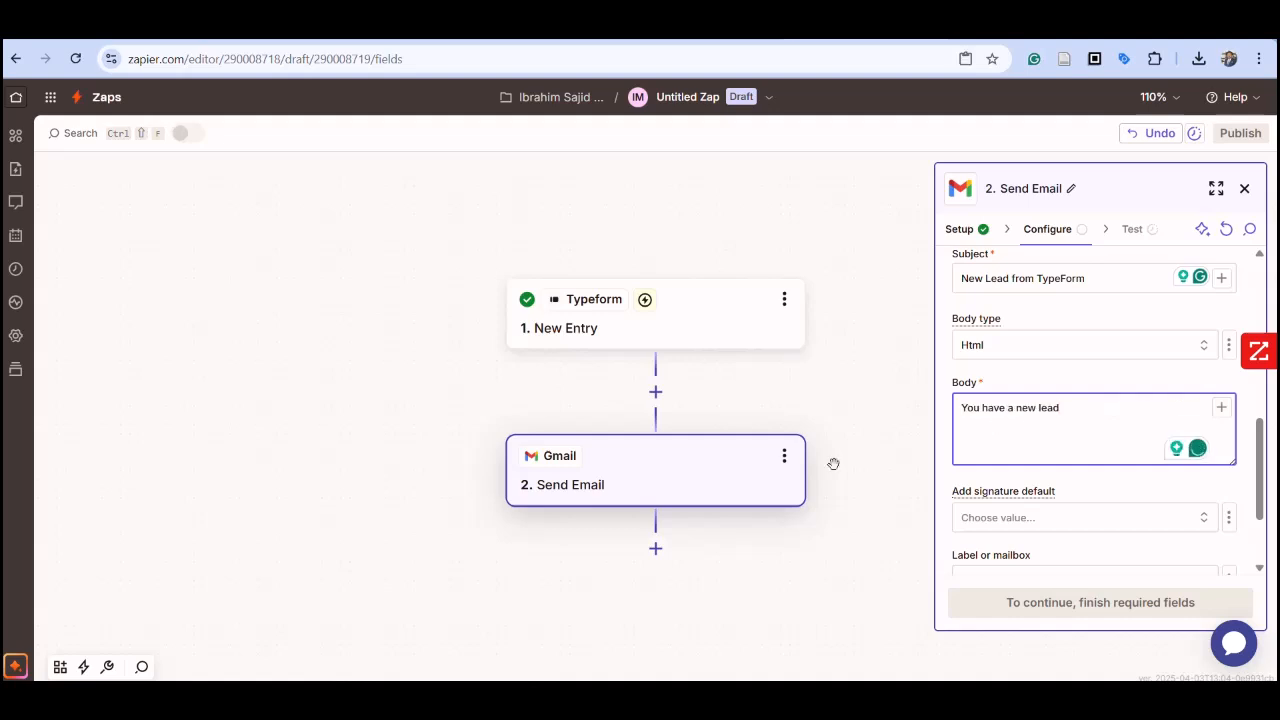
type("/")
key("BackSpace")
type(".")
Step: Insert the Typeform entry's Submit date field twice after the text in the email body
left_click(1221, 408)
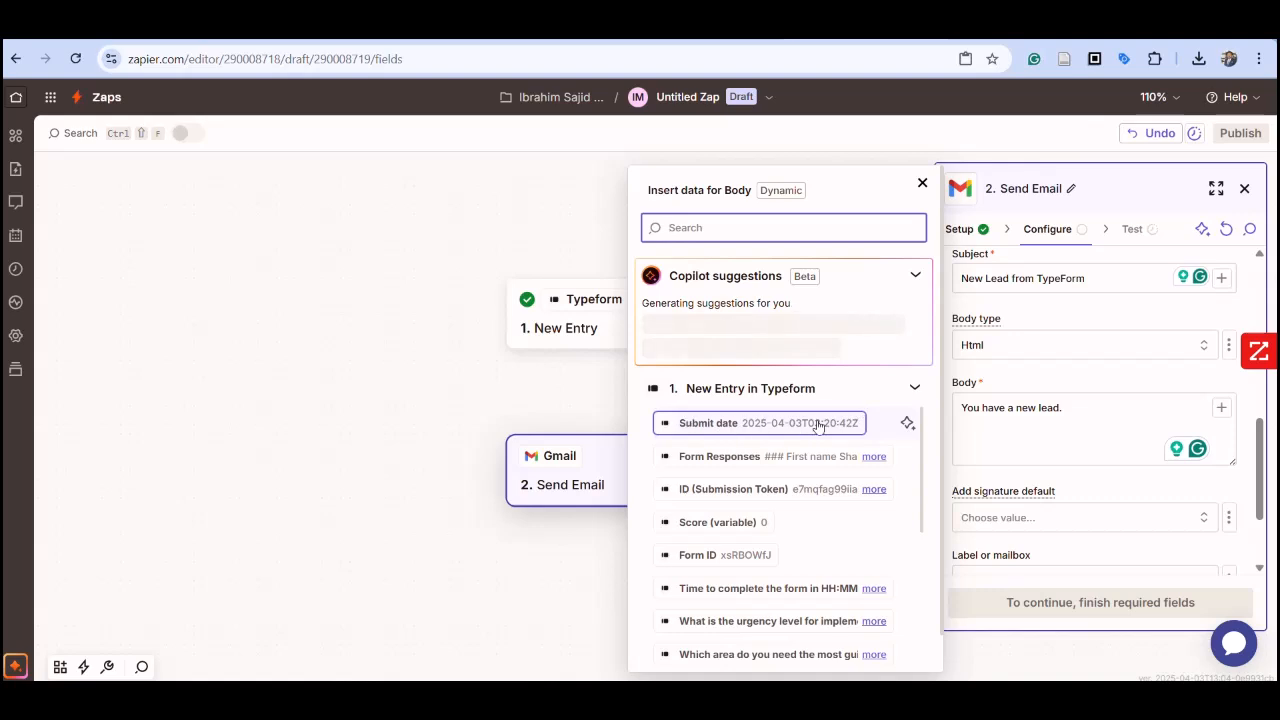
left_click(817, 425)
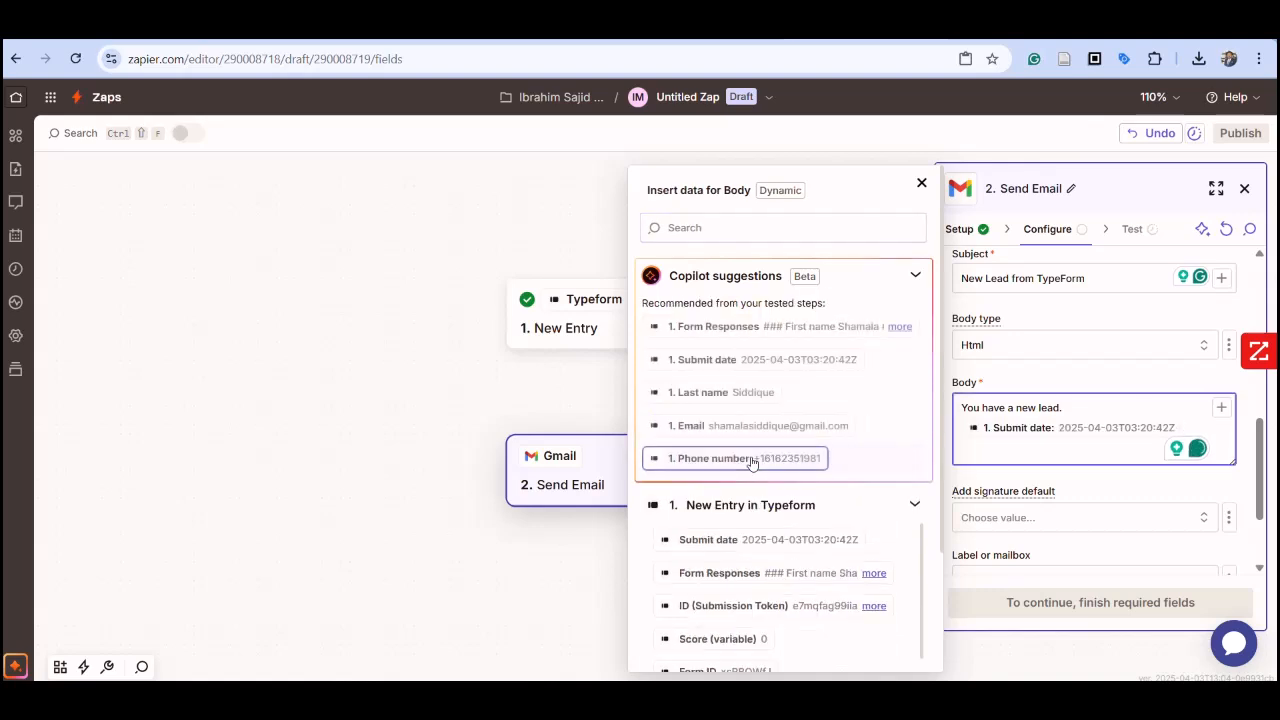
left_click(754, 548)
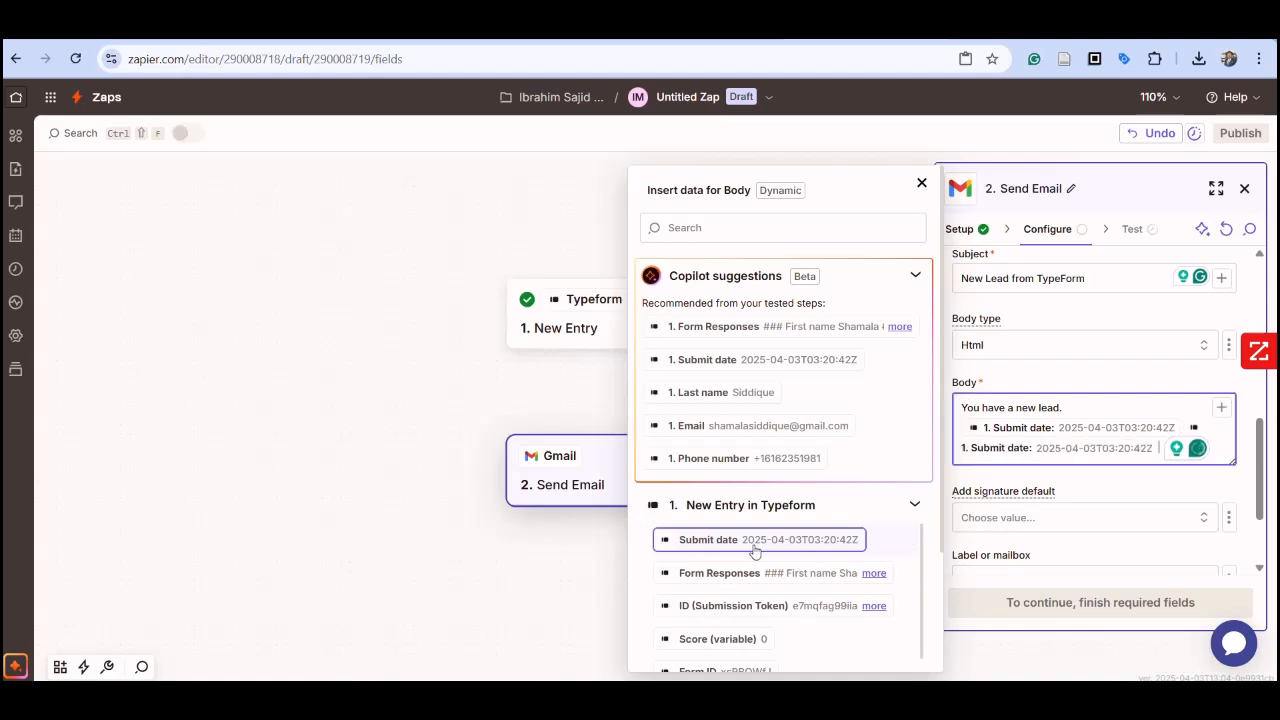
Step: Insert the Typeform entry's Phone number, Email, Last name and First name fields into the email body
scroll(756, 550, "down", 1)
scroll(760, 560, "down", 2)
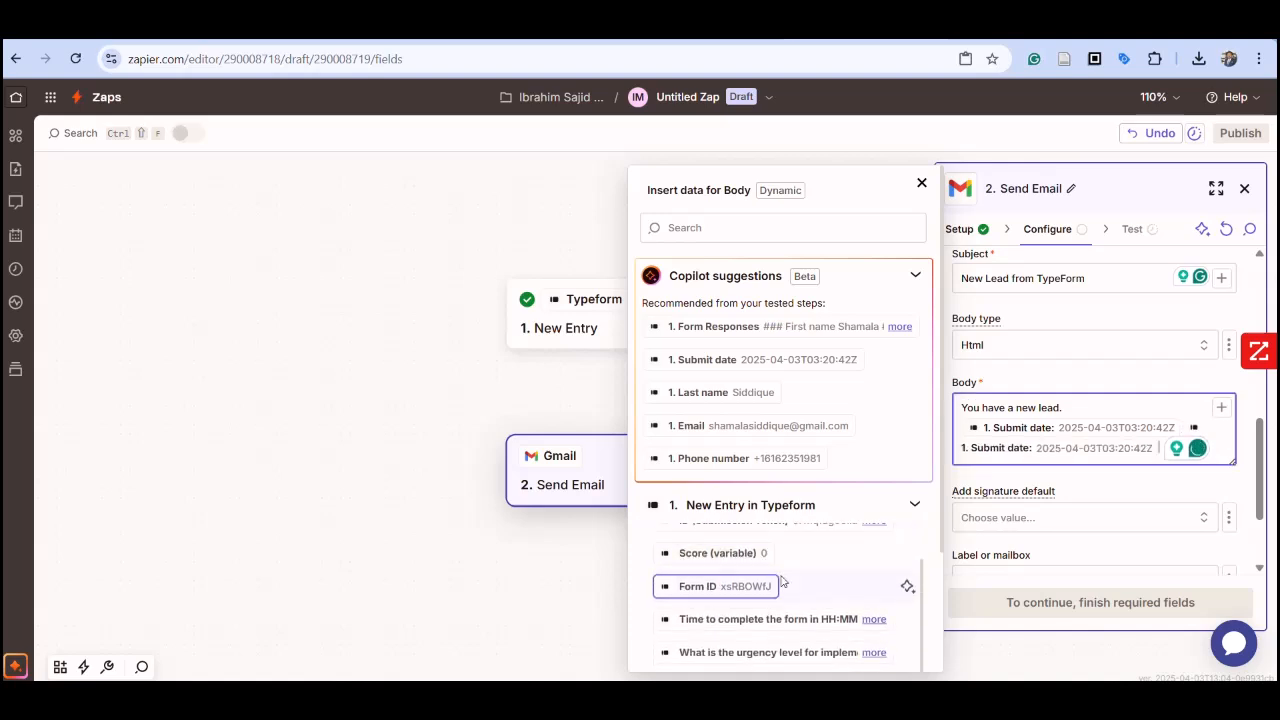
scroll(781, 581, "down", 5)
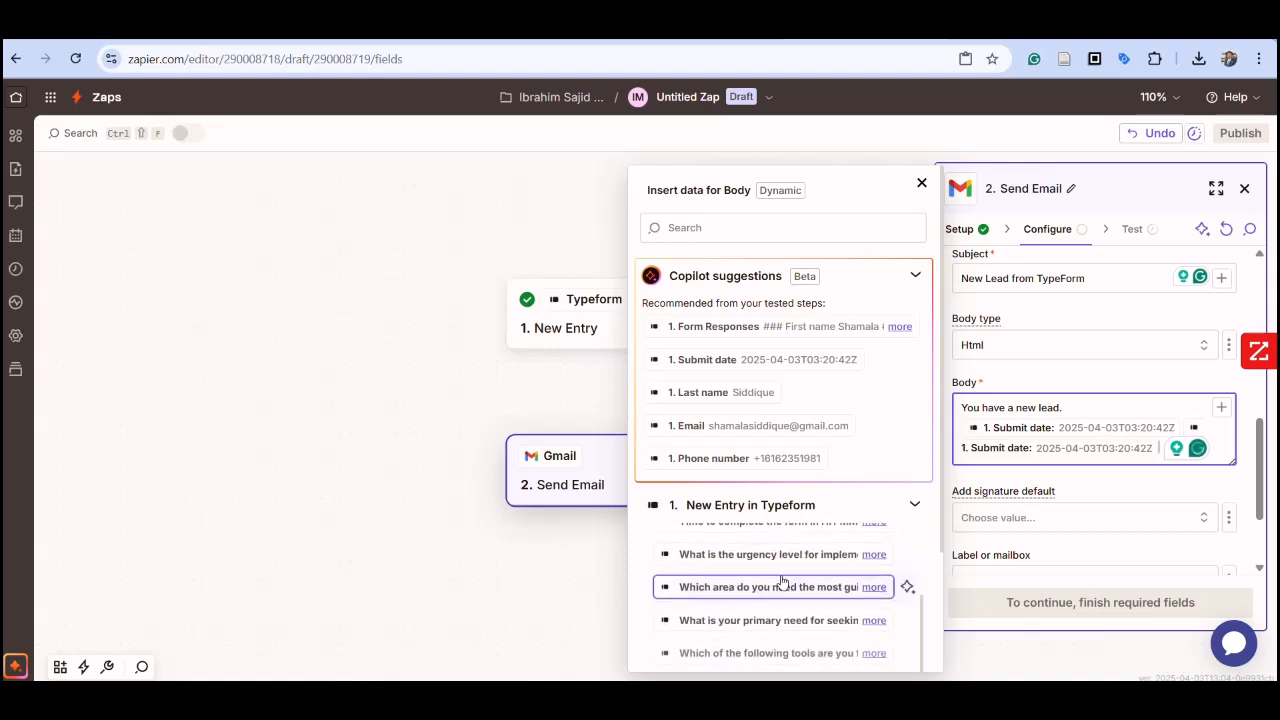
scroll(781, 581, "down", 3)
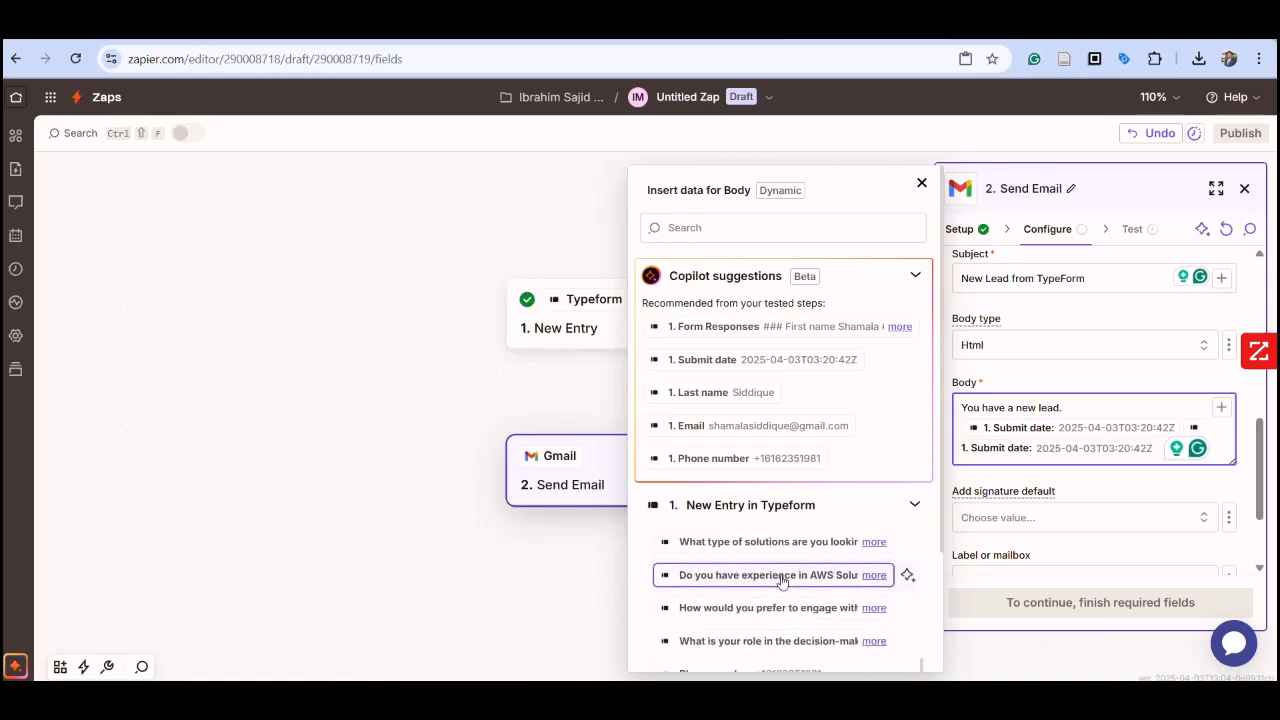
scroll(775, 582, "down", 3)
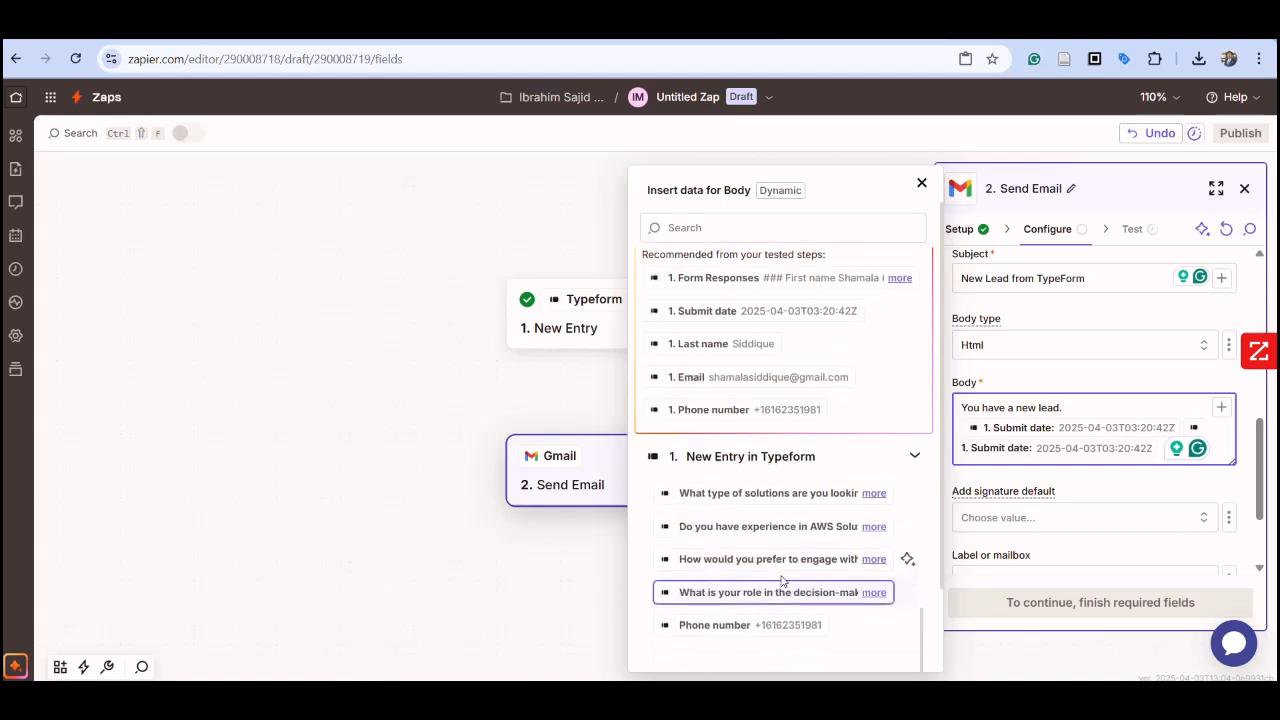
left_click(740, 584)
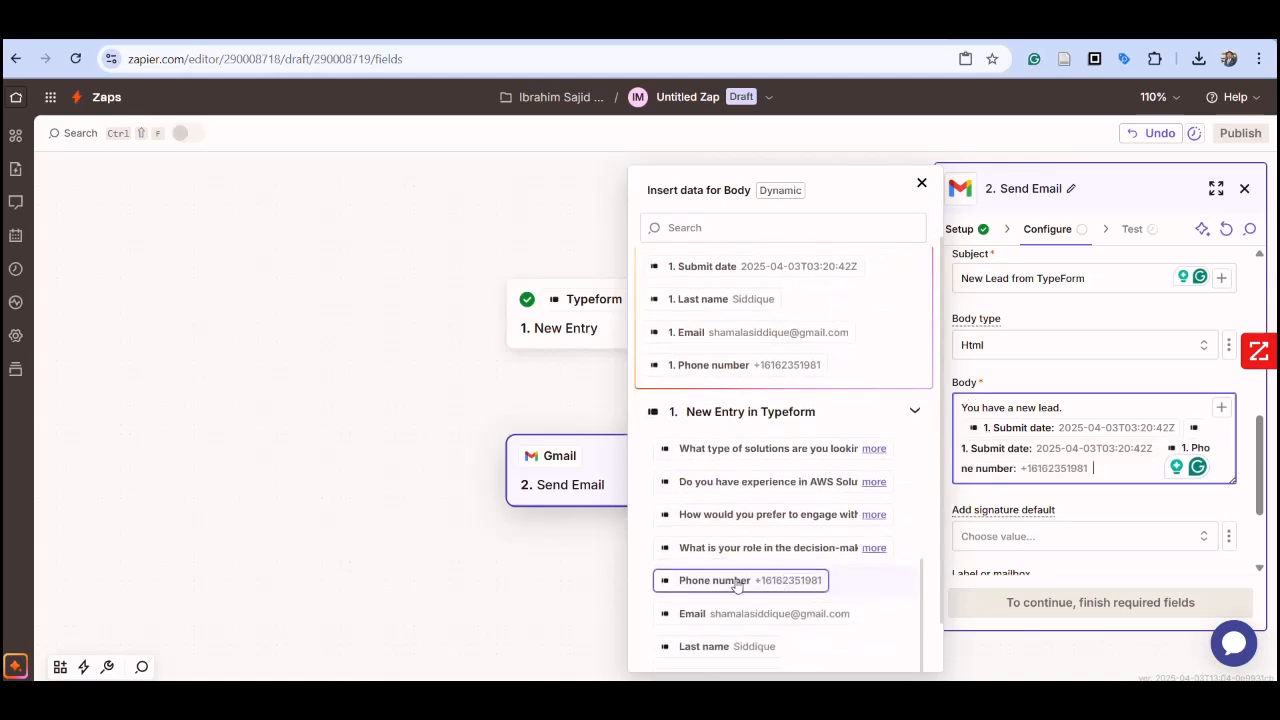
scroll(737, 585, "down", 1)
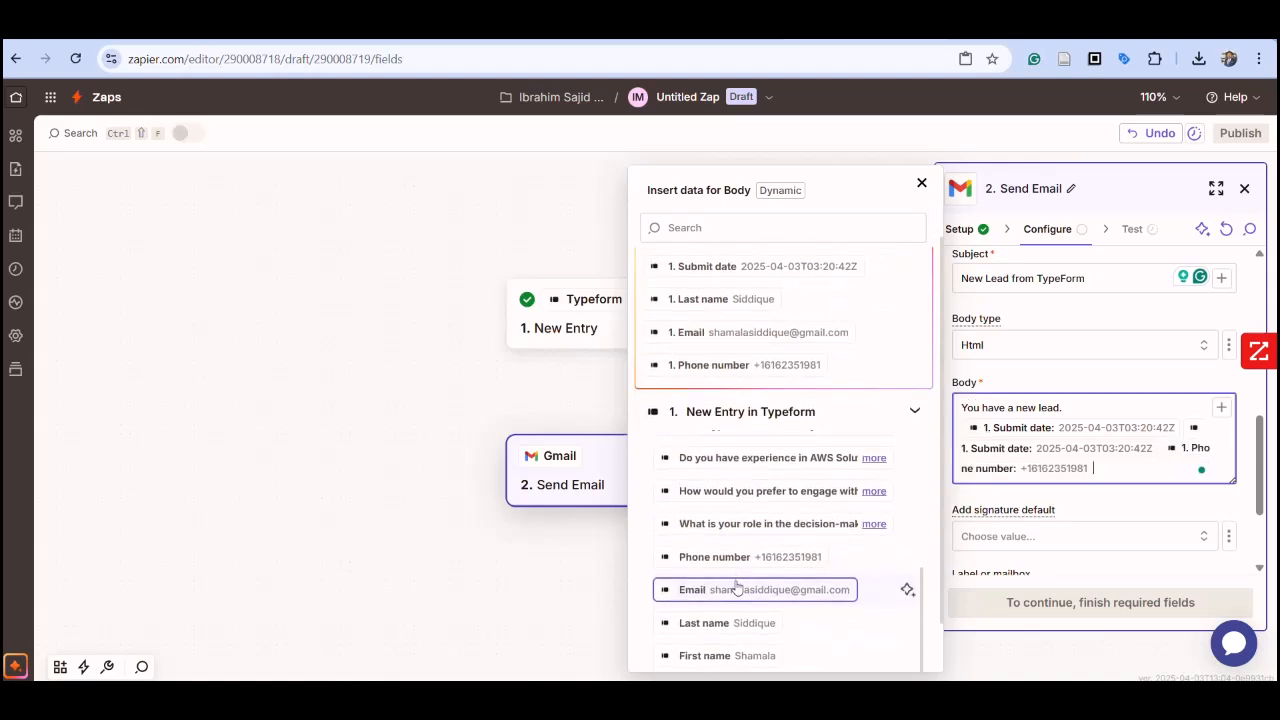
left_click(737, 587)
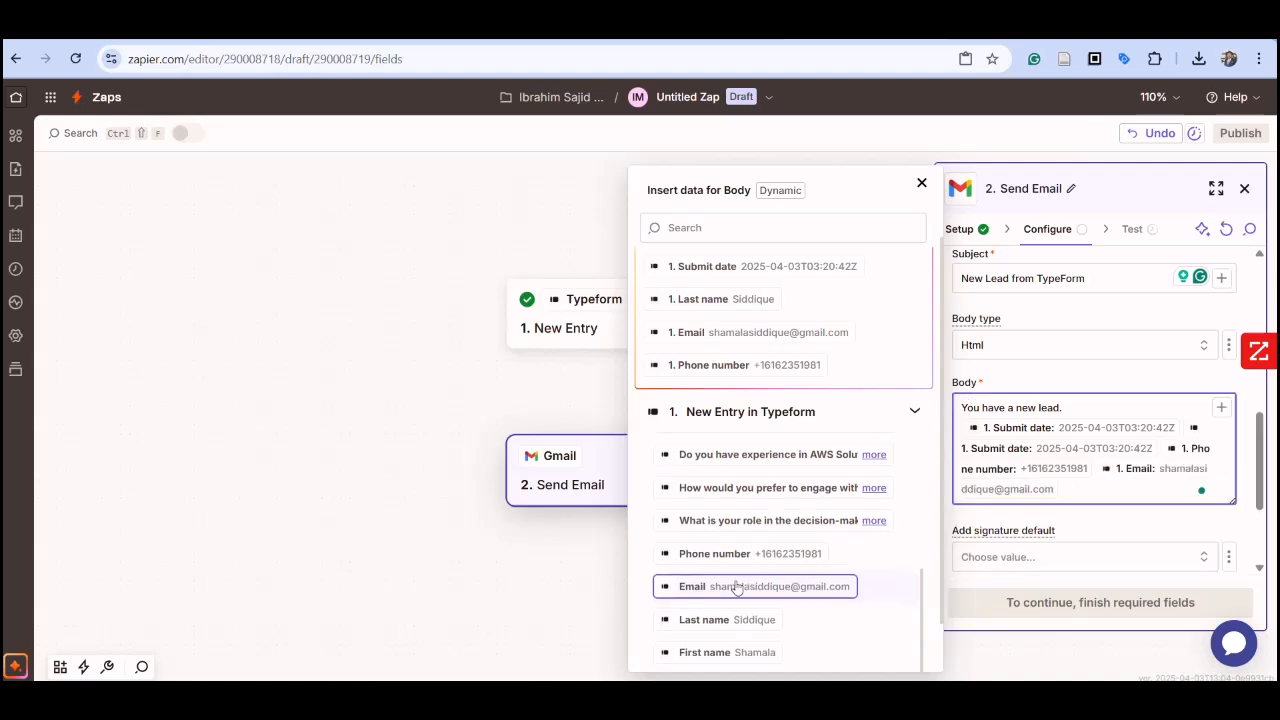
left_click(728, 621)
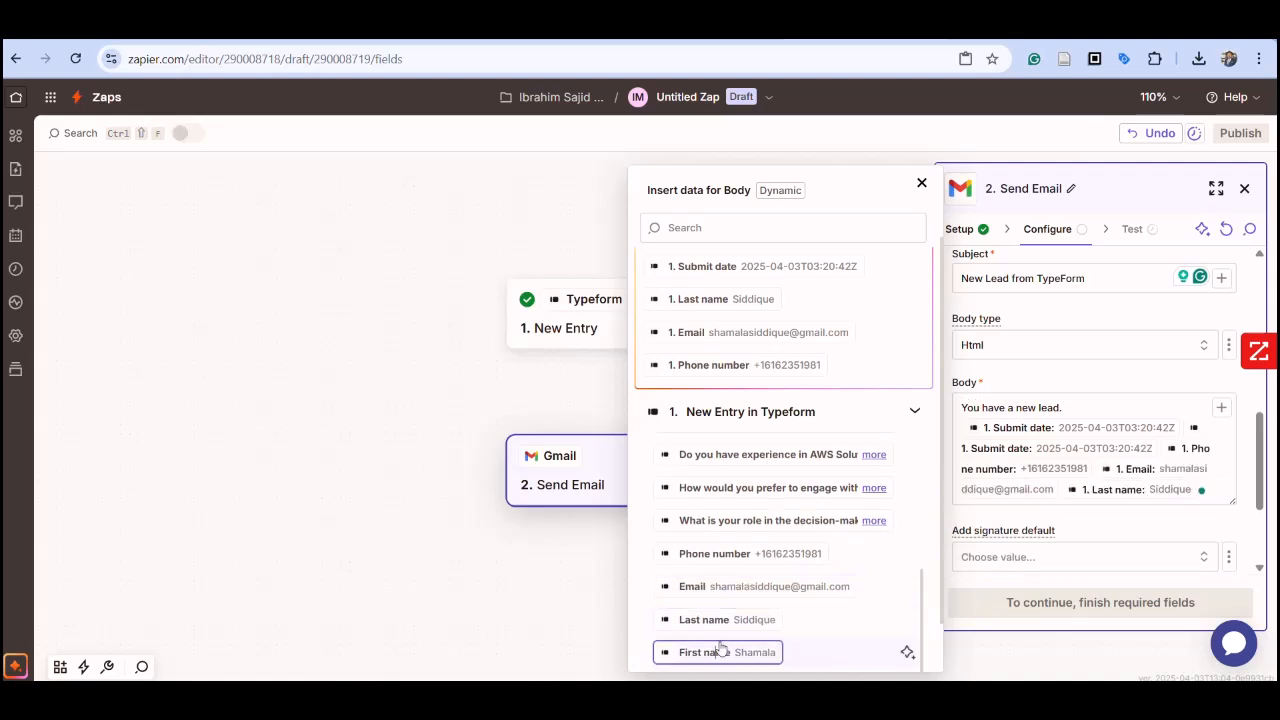
left_click(720, 651)
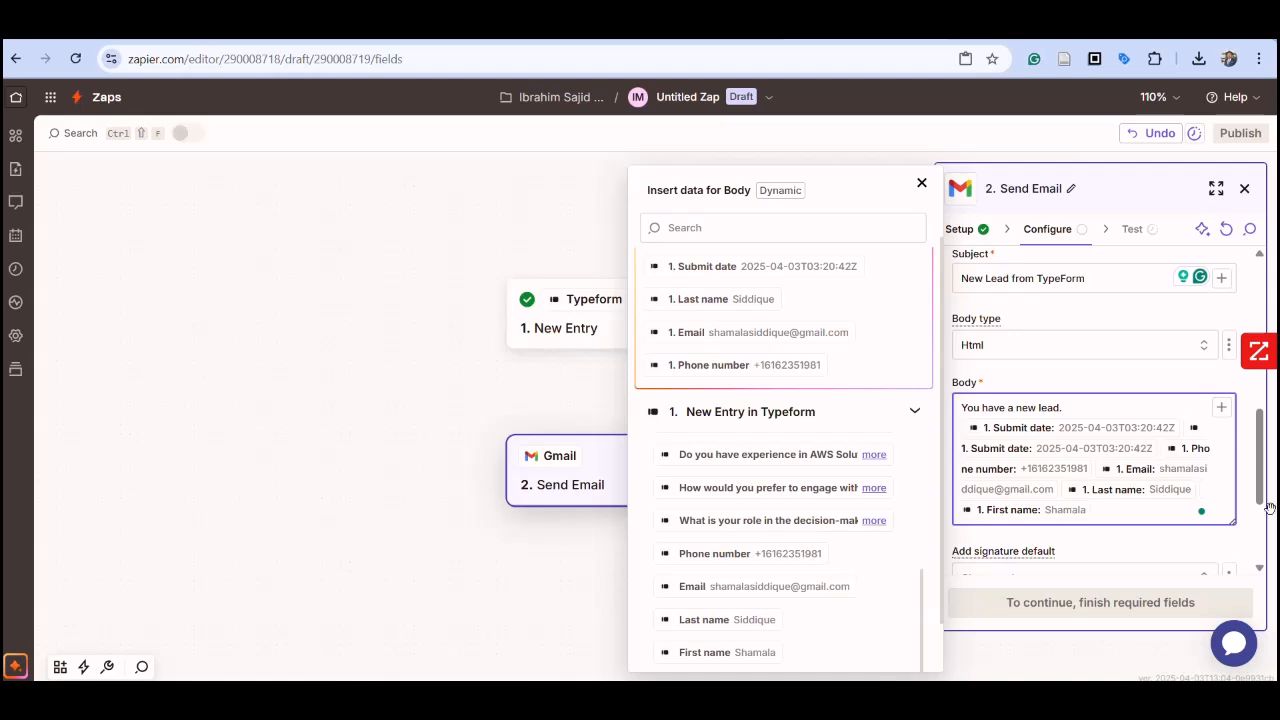
Step: Set the Gmail account's own signature as the email's default signature and run the Send Email test
left_click_drag(1261, 502, 1277, 565)
left_click(1207, 396)
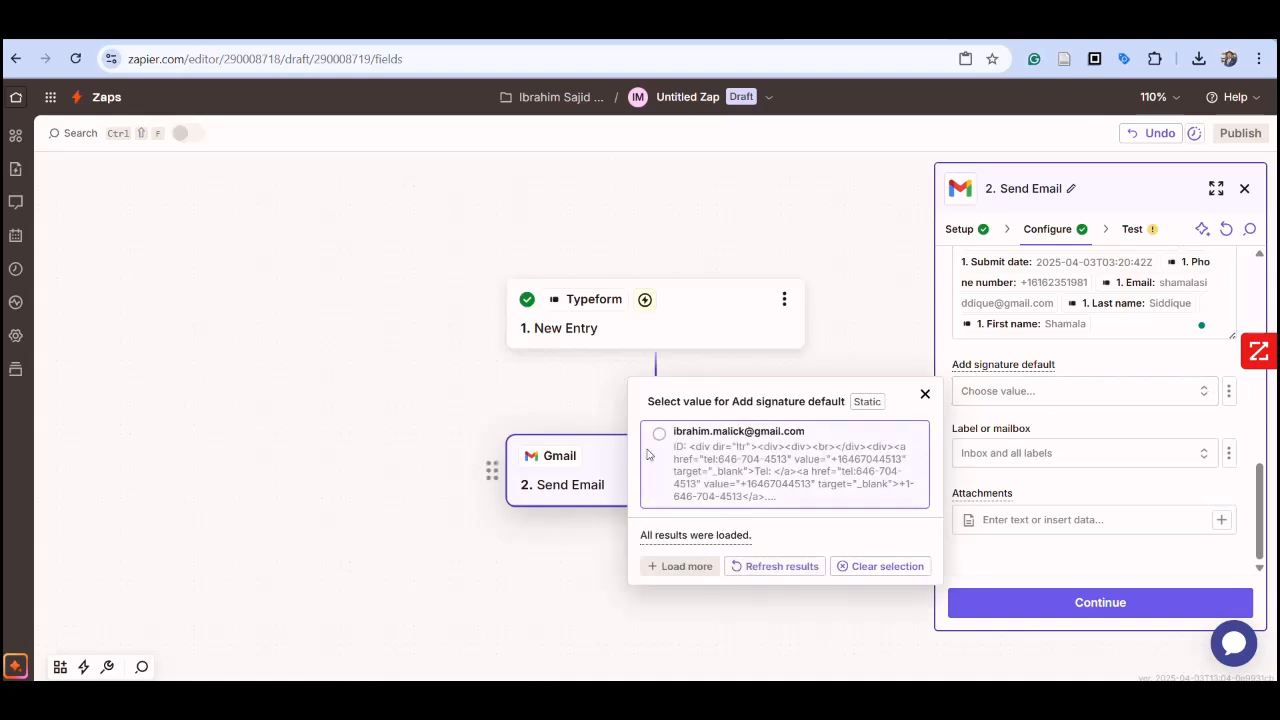
left_click(663, 434)
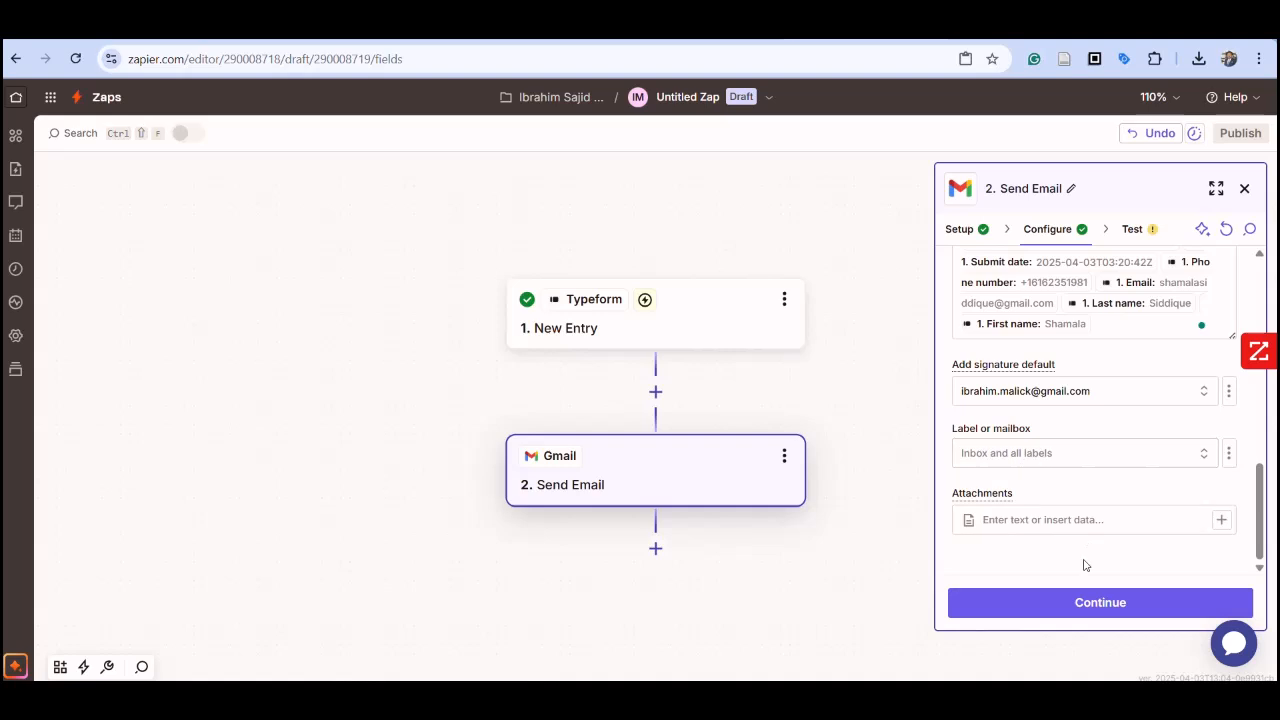
left_click(1100, 602)
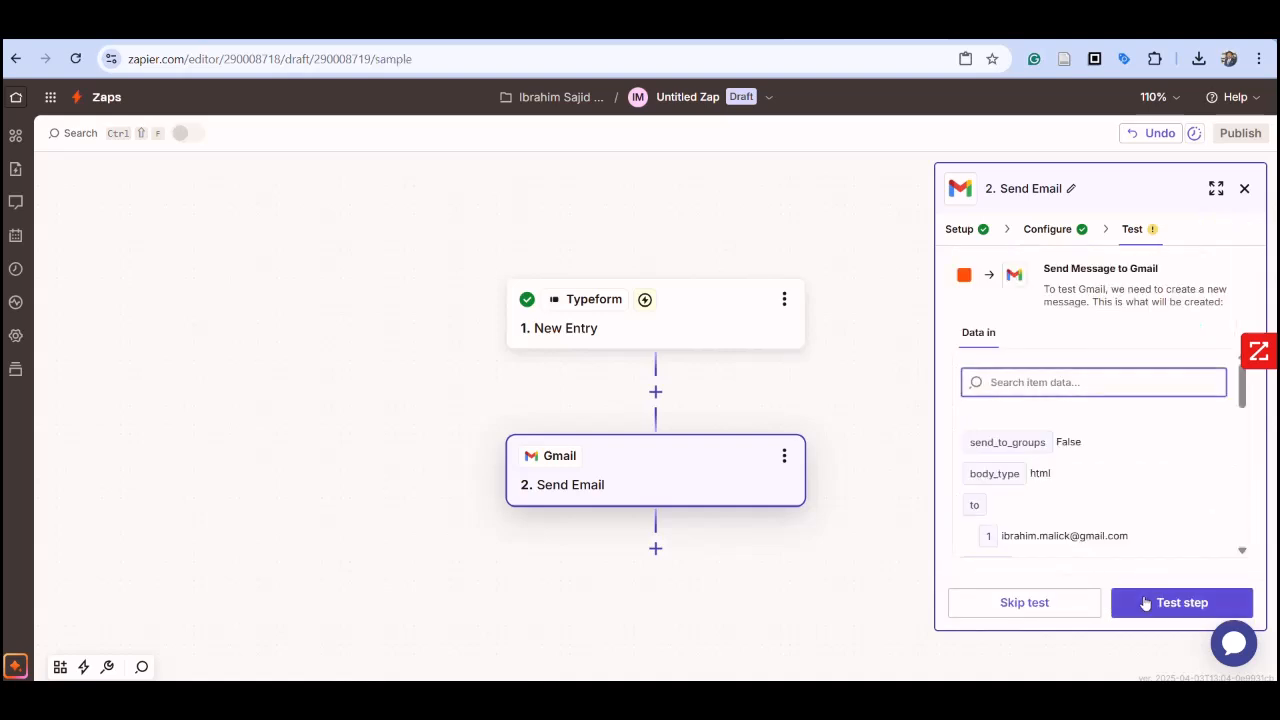
left_click(1175, 601)
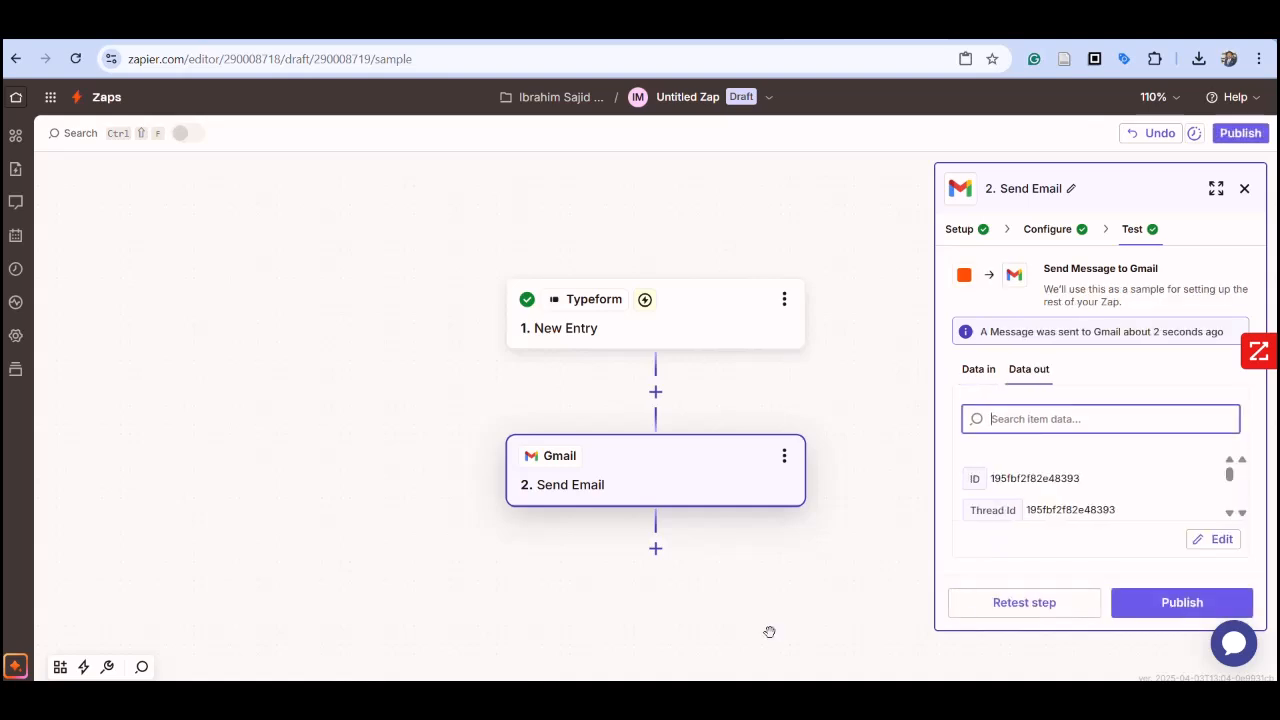
Step: Add a third step to the Zap using HubSpot with the Create Contact action event
left_click(655, 549)
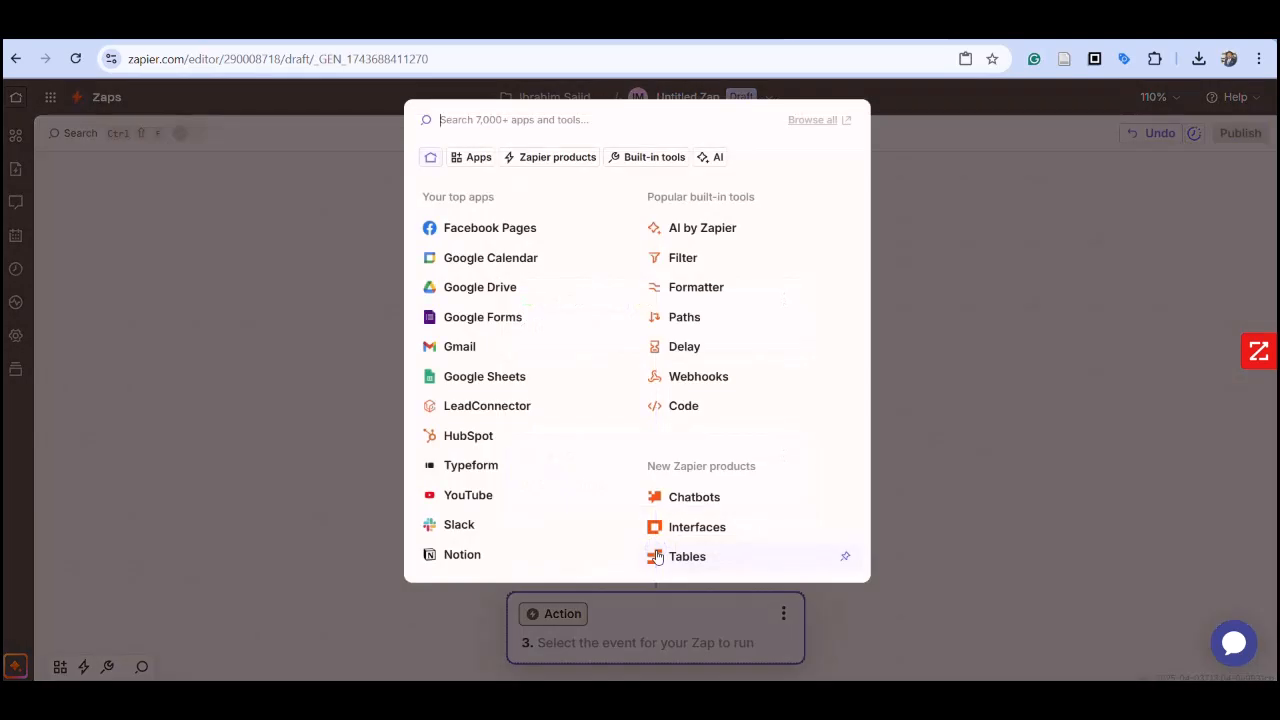
left_click(457, 438)
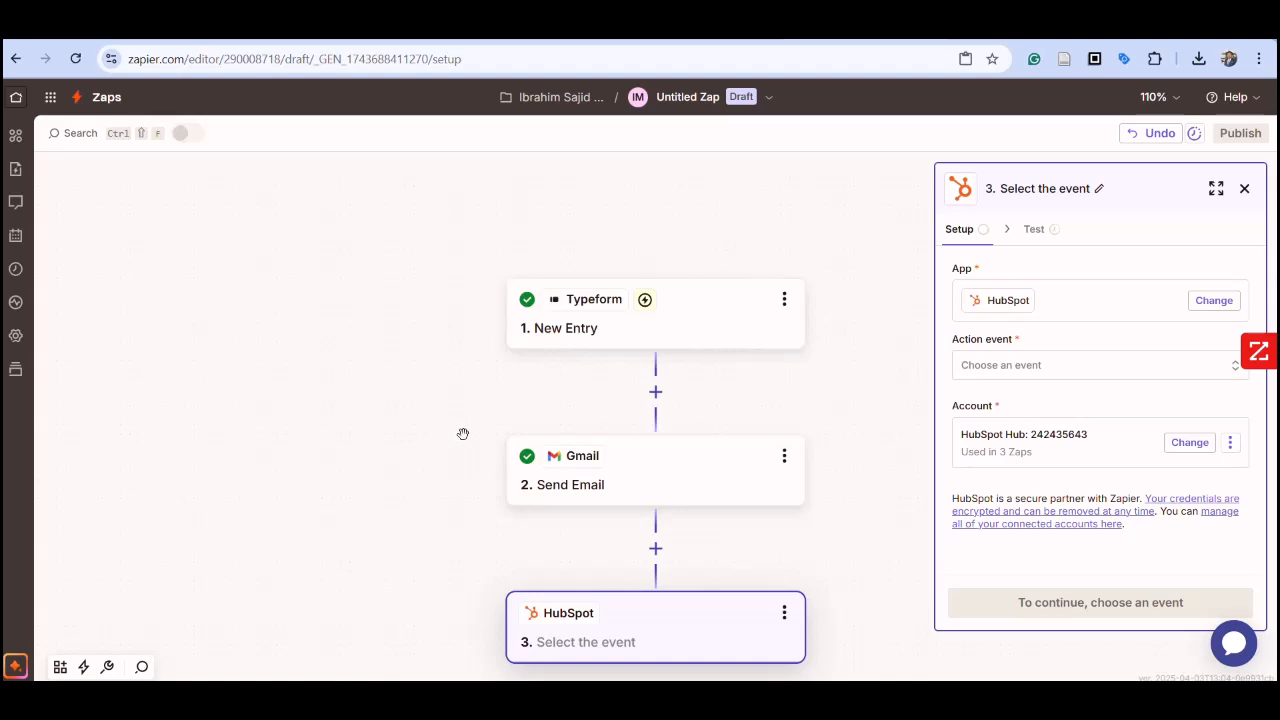
left_click(1215, 373)
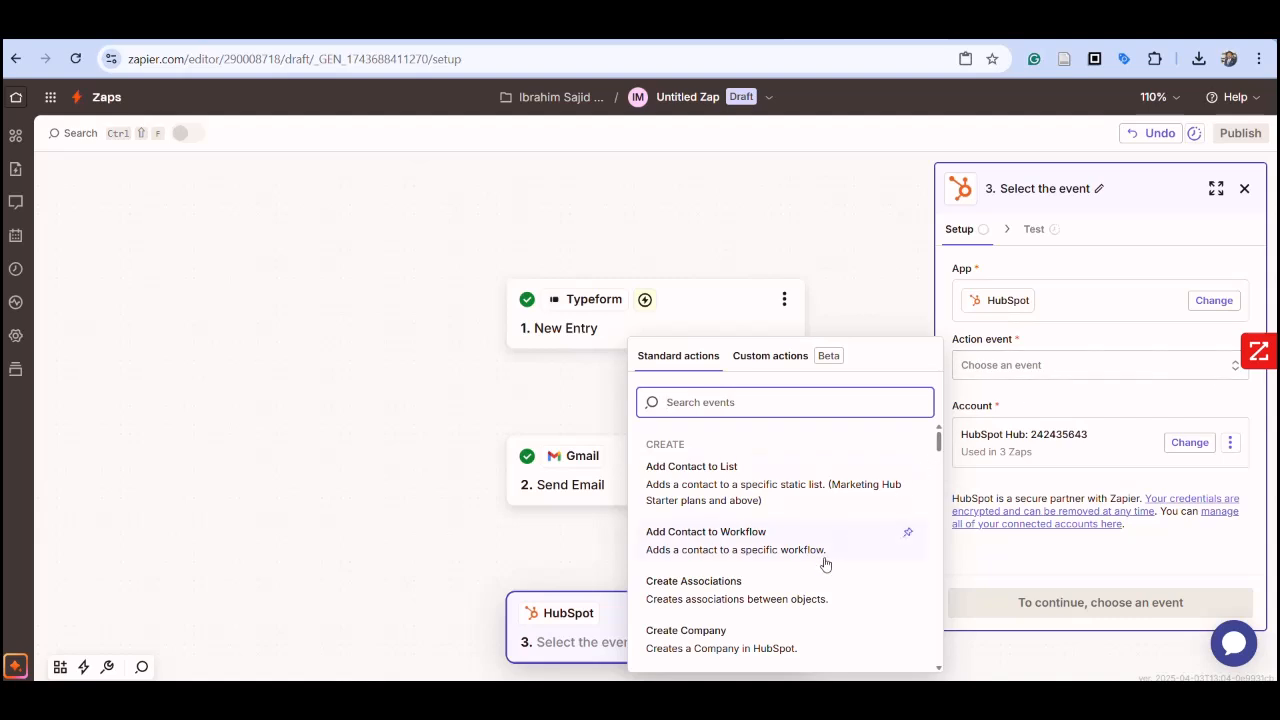
scroll(824, 565, "down", 2)
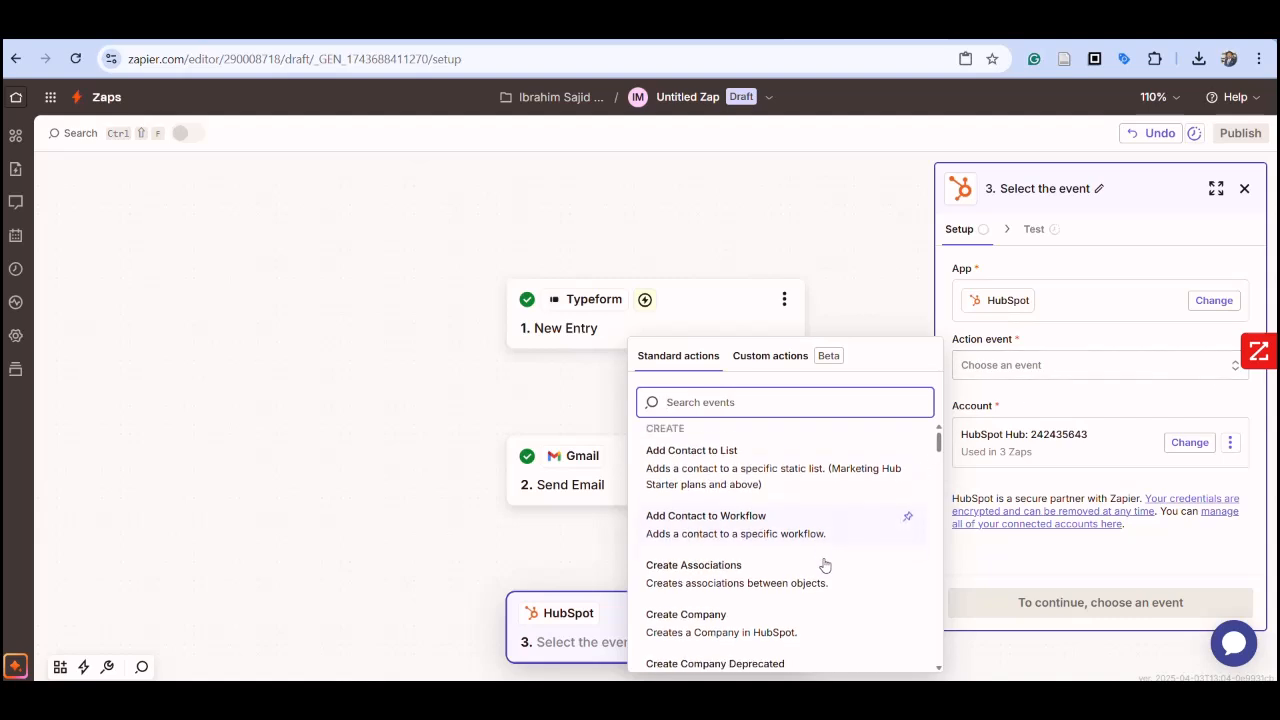
scroll(824, 565, "down", 2)
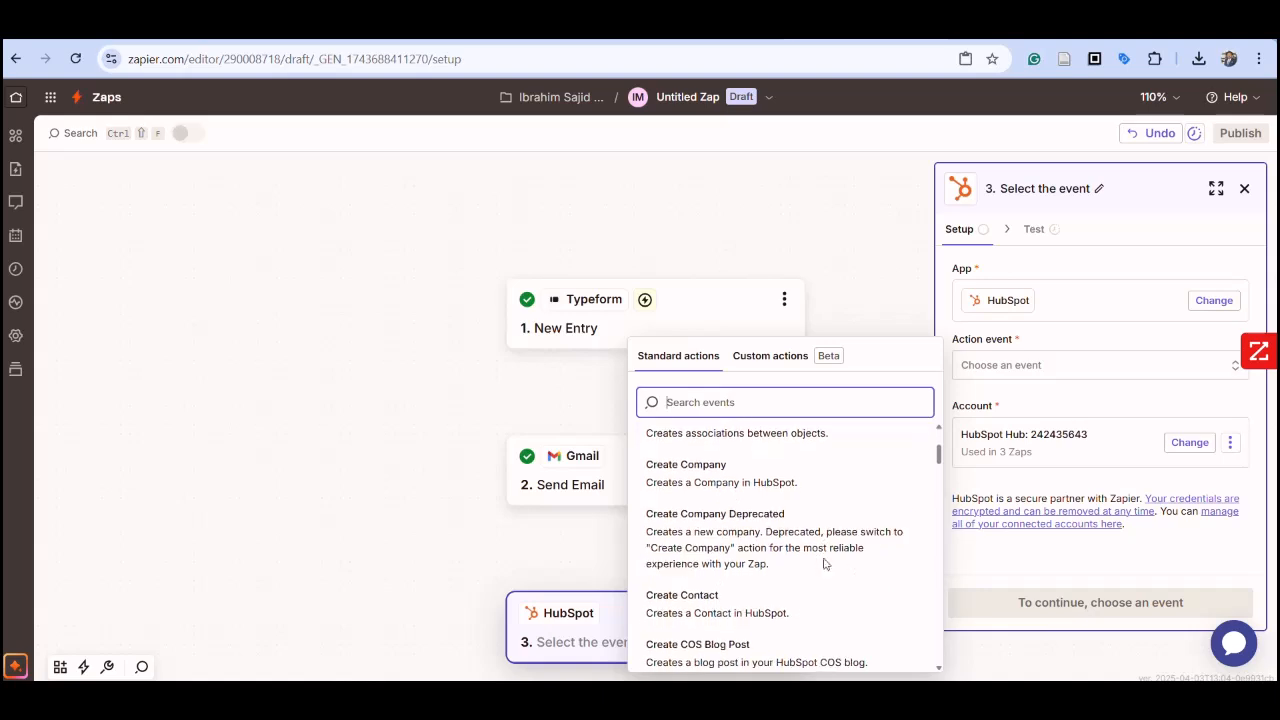
left_click(745, 616)
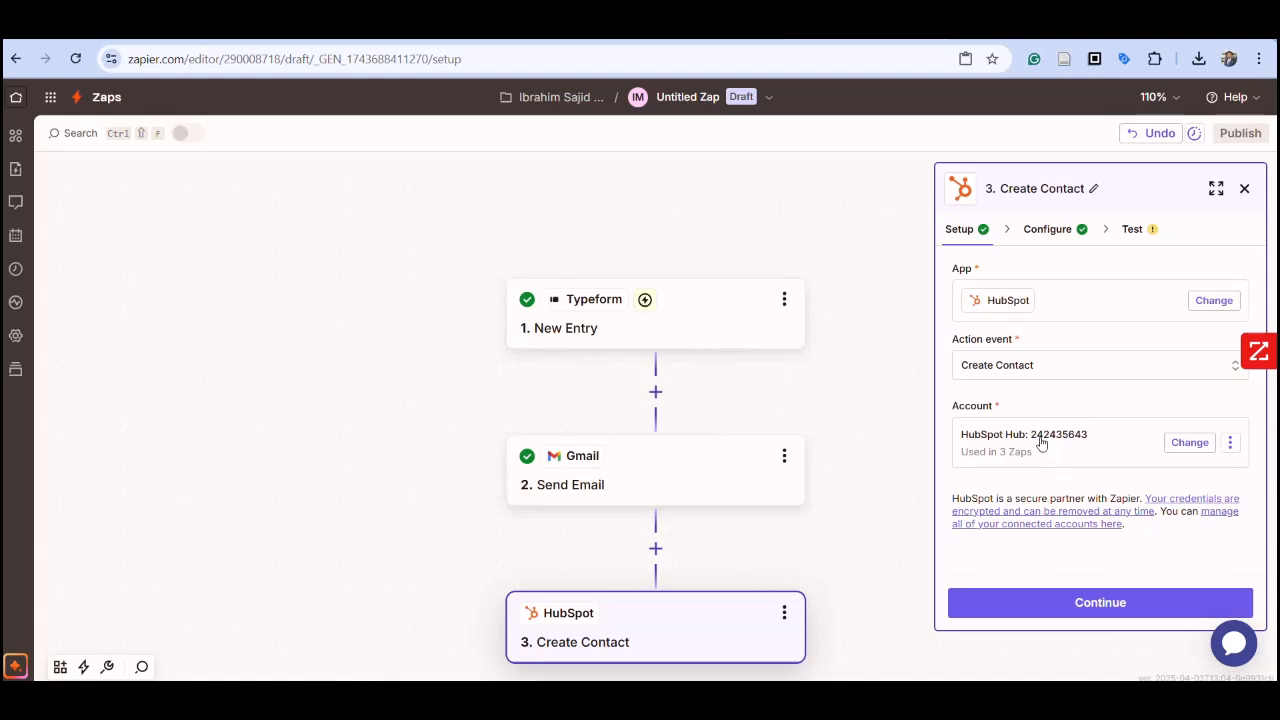
Step: Keep the connected HubSpot account, leave the contact fields empty, and run the Create Contact test
left_click(1190, 443)
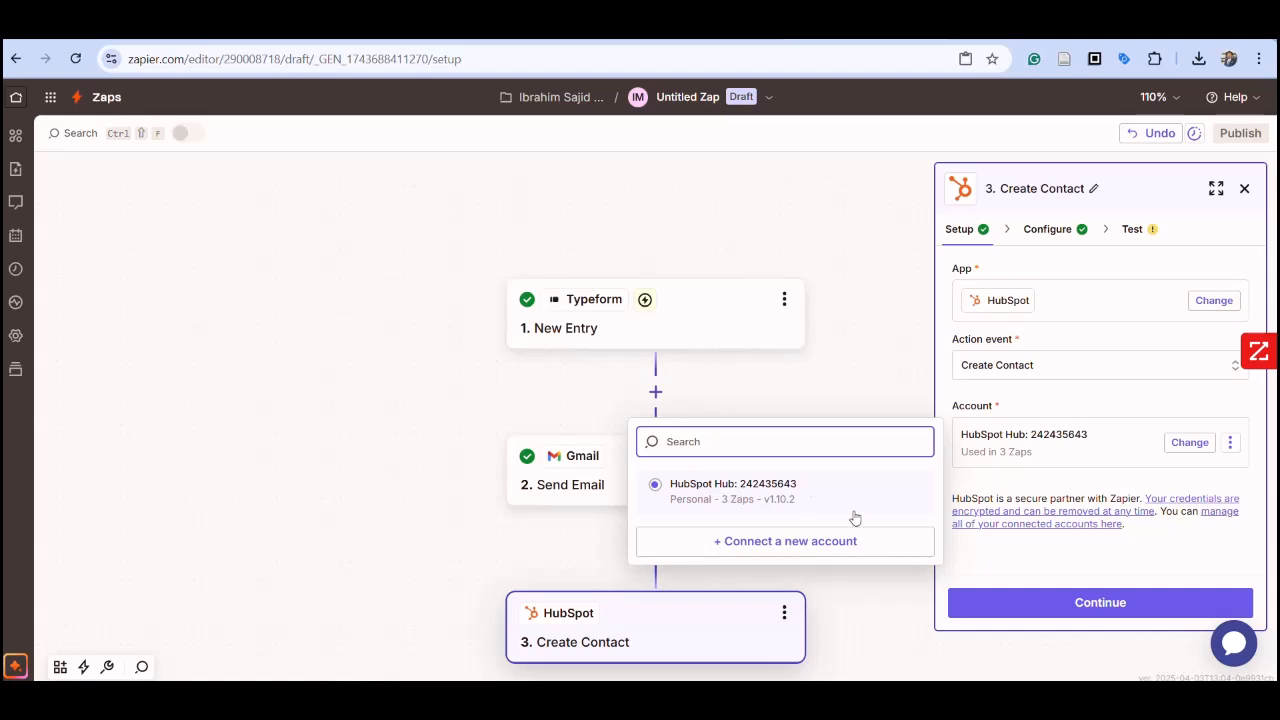
left_click(888, 624)
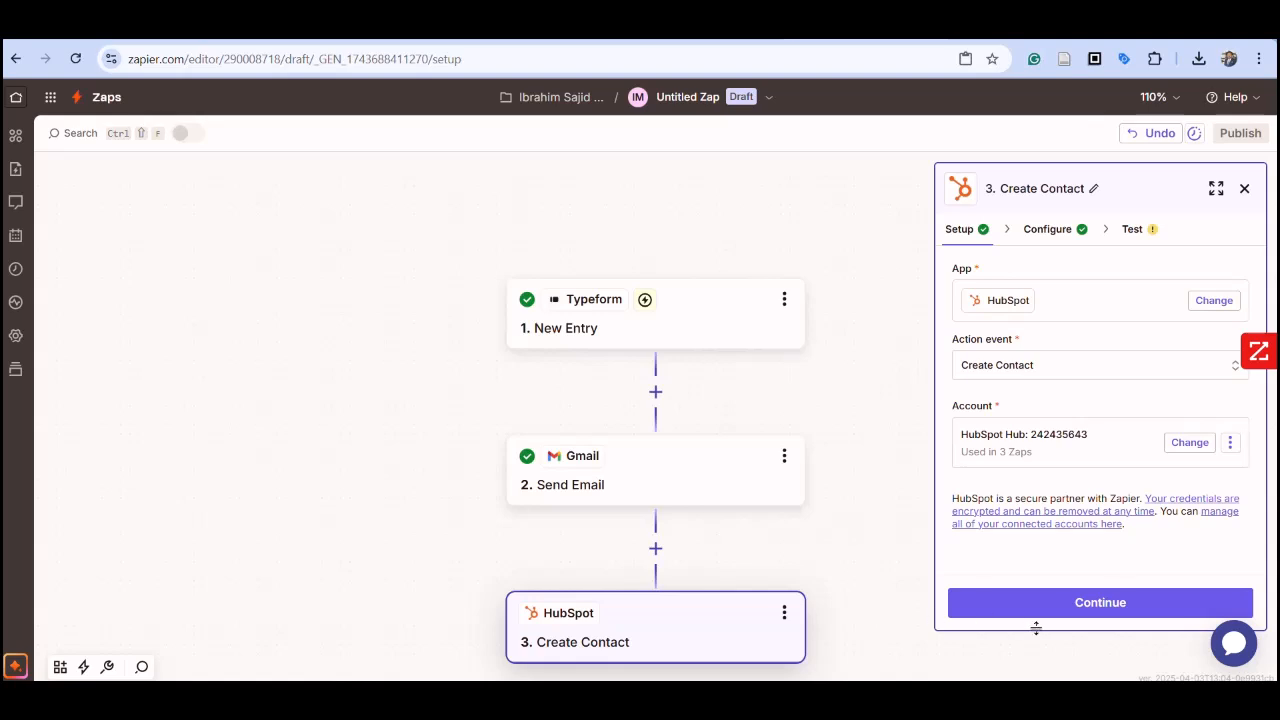
left_click(1147, 605)
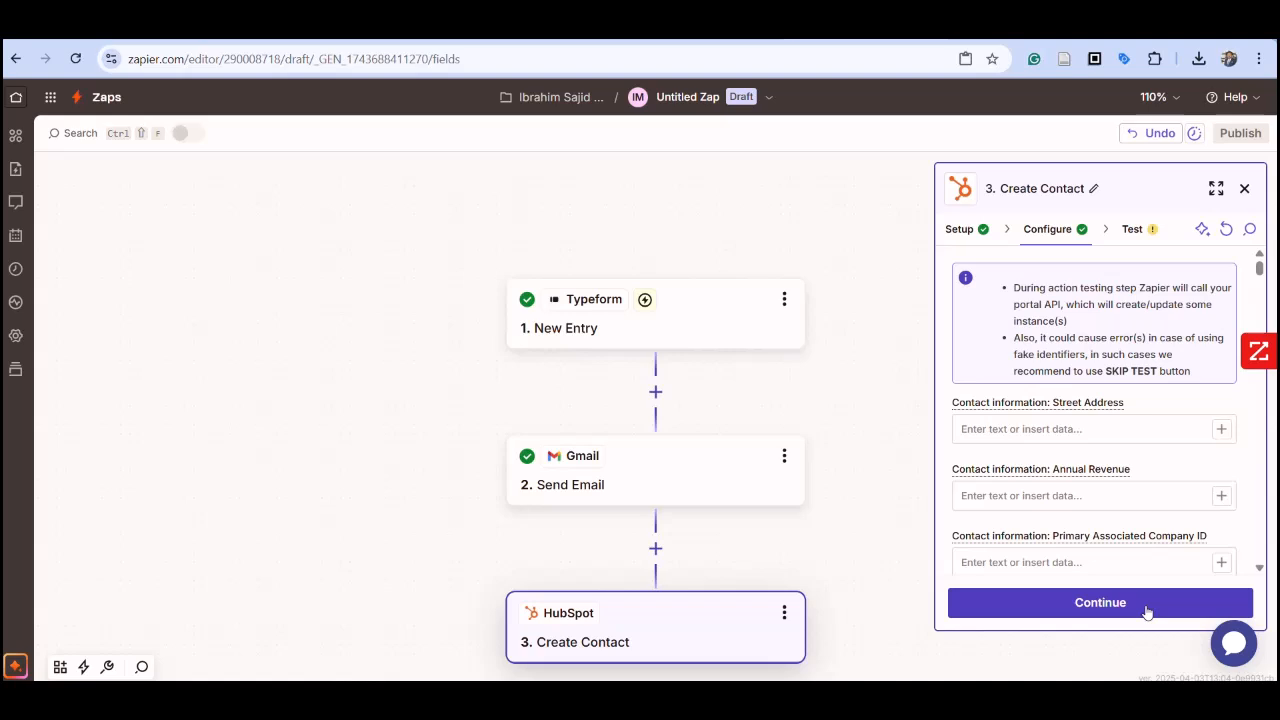
left_click(1147, 605)
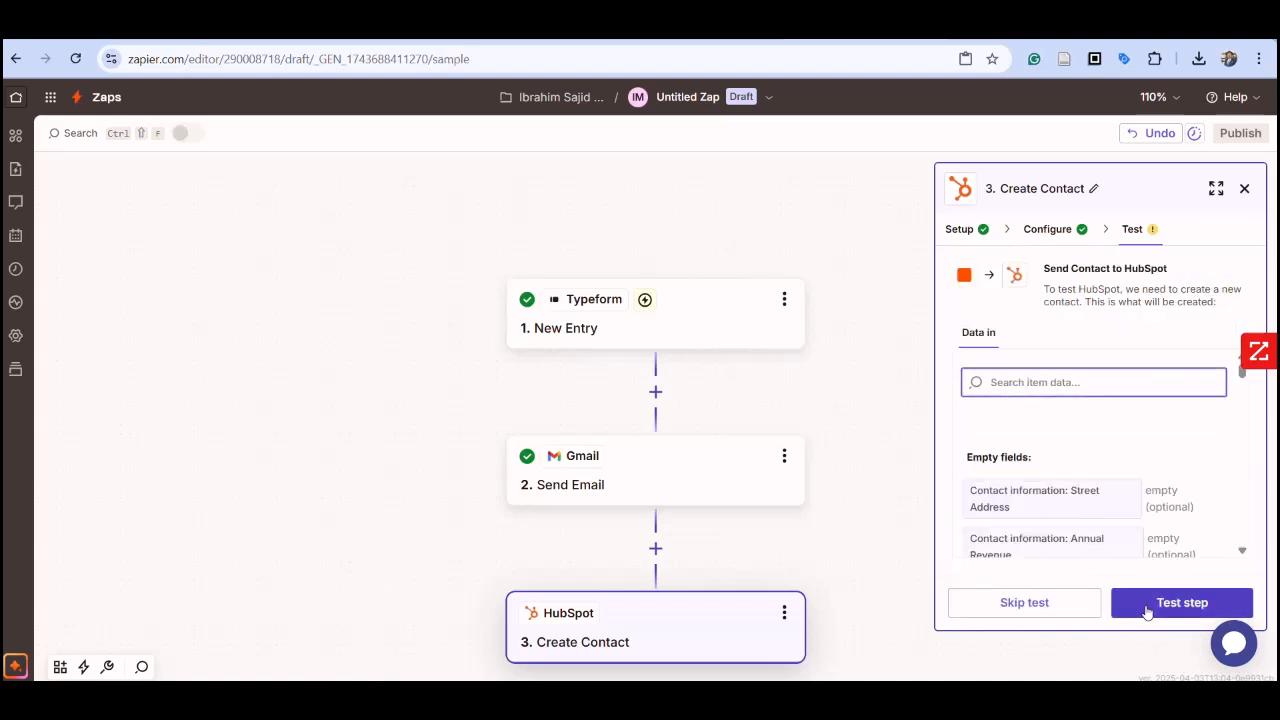
left_click(1147, 605)
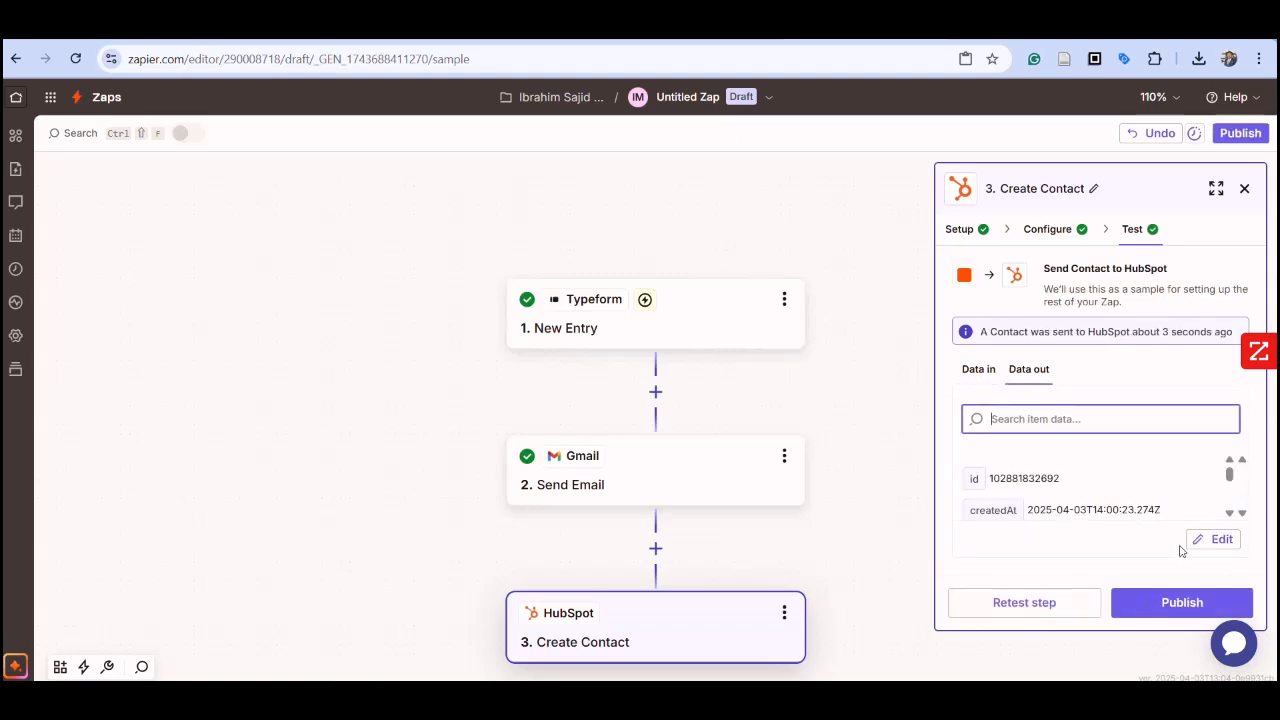
left_click(767, 98)
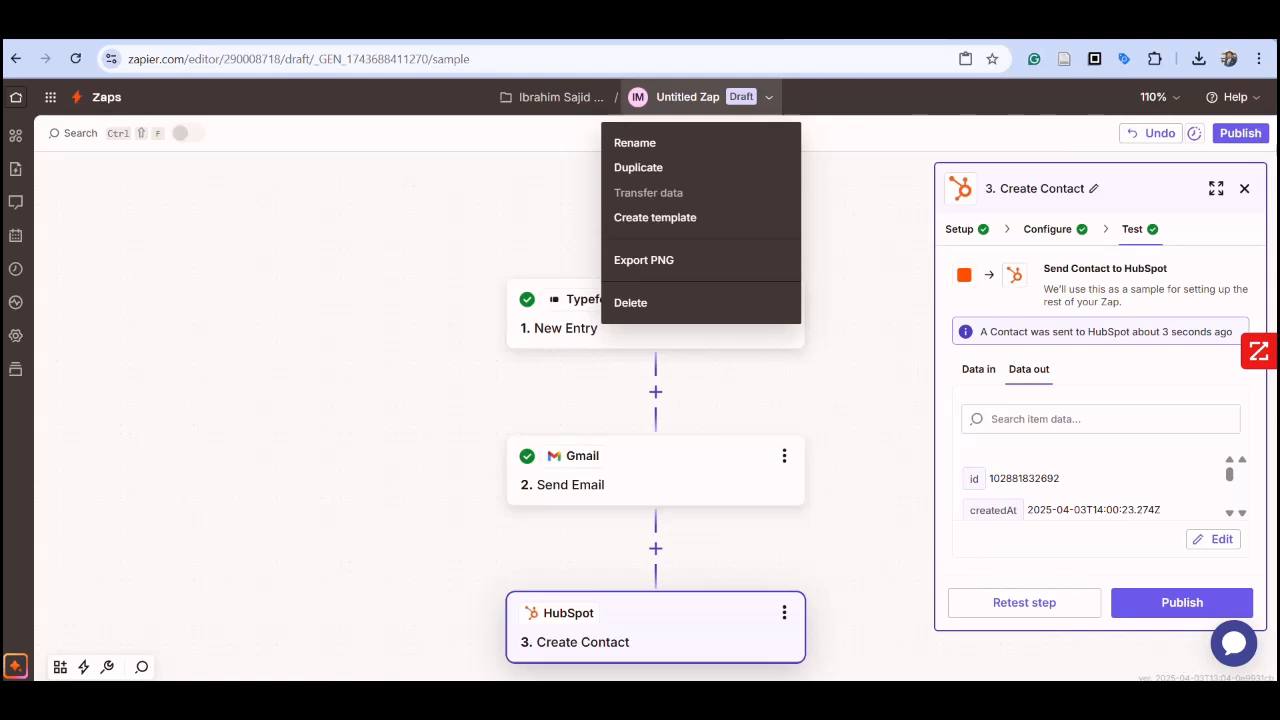
left_click(880, 462)
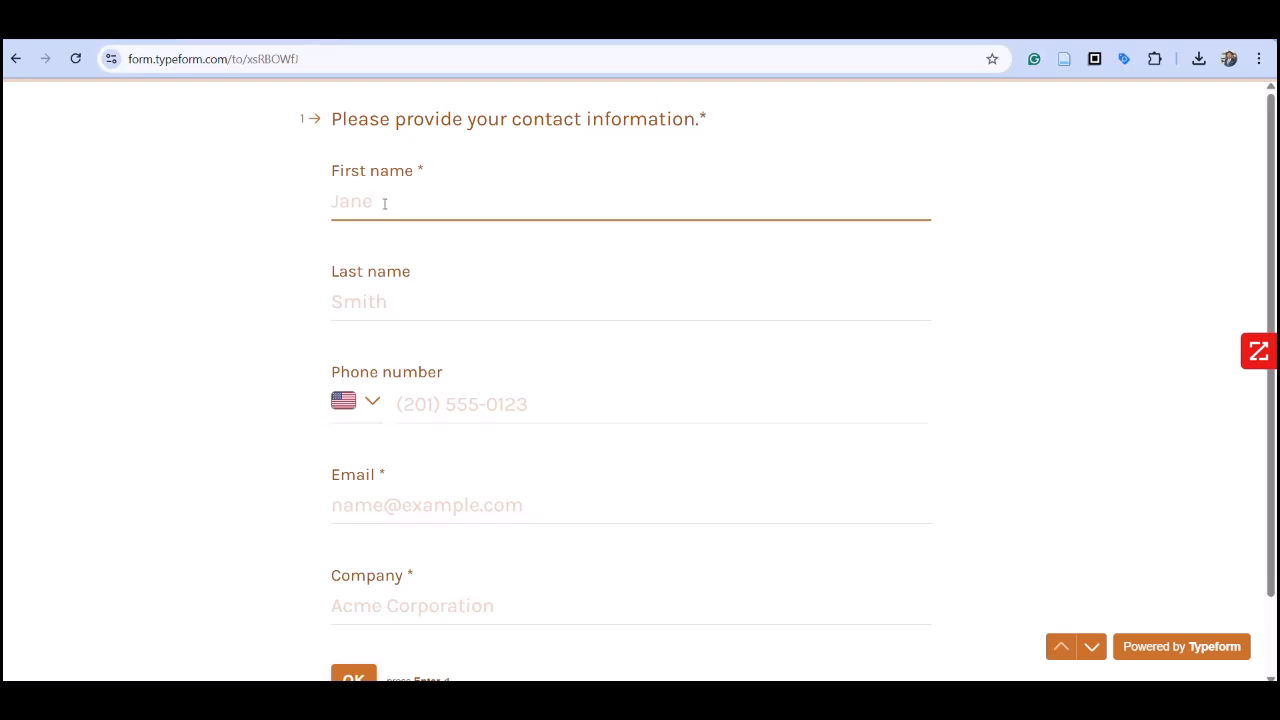
Step: Fill in a test lead's first name, last name and phone number in the live Typeform contact form
key("Tab")
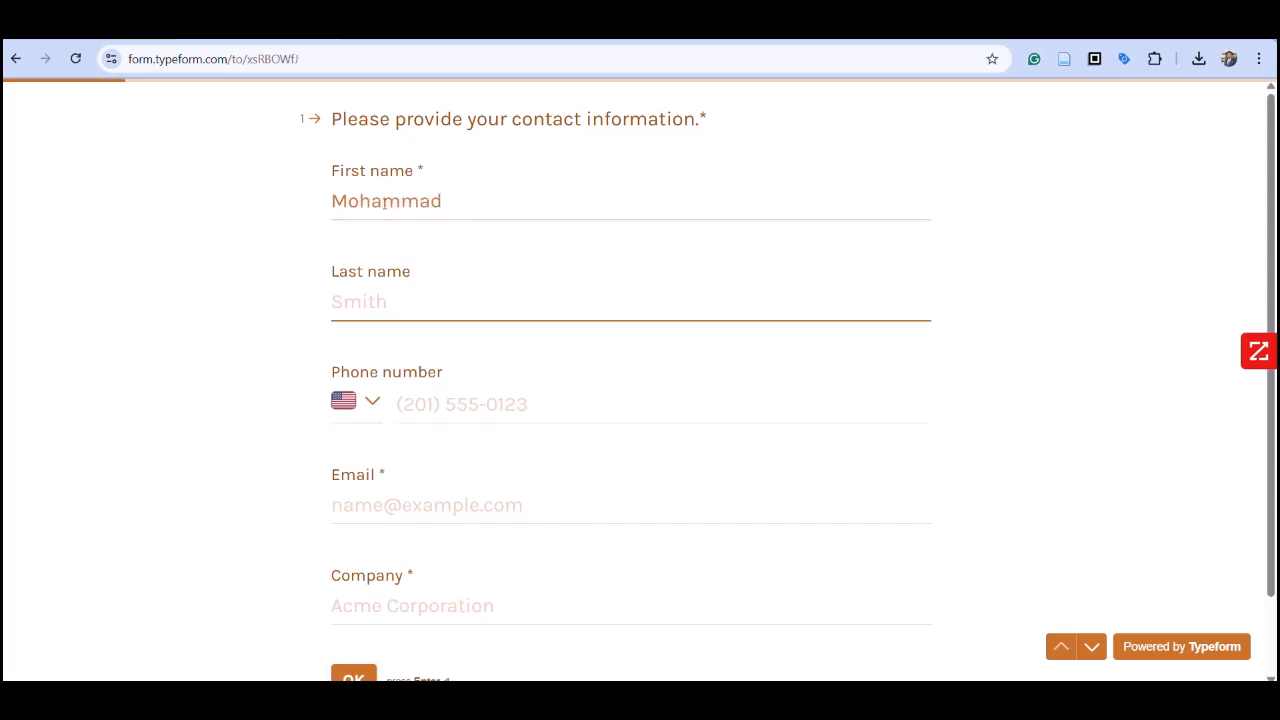
key("Tab")
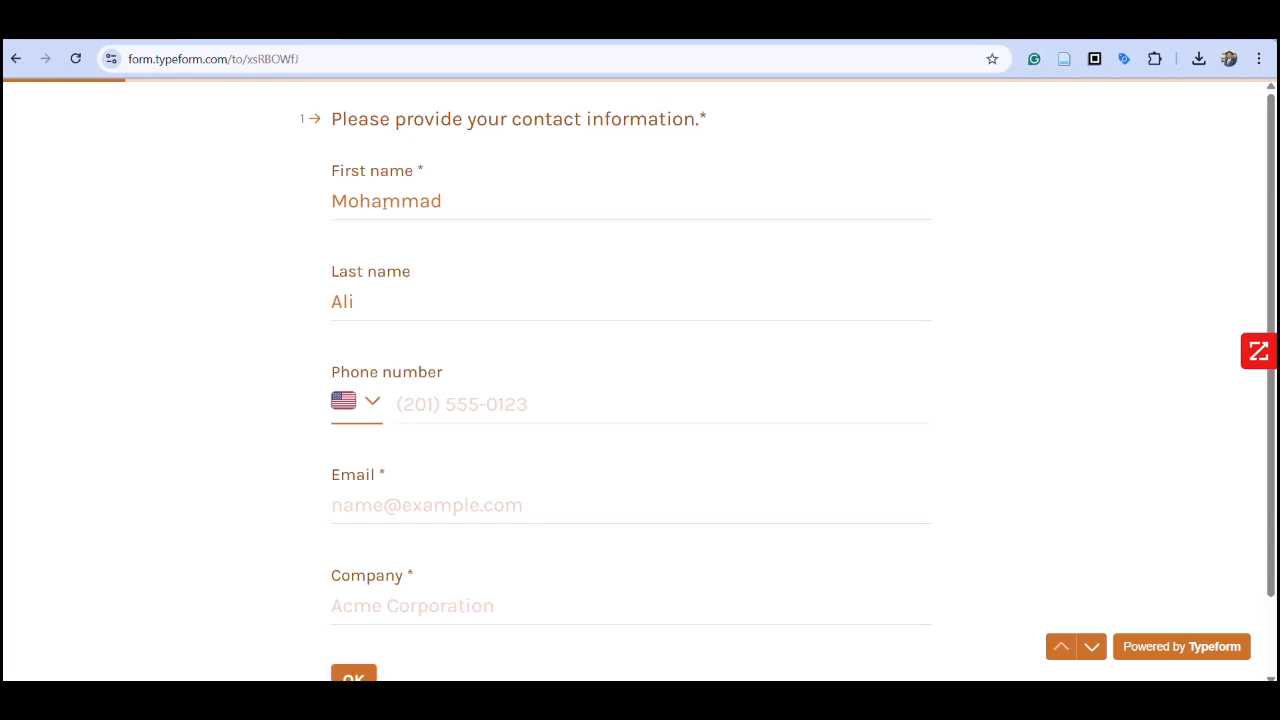
key("Tab")
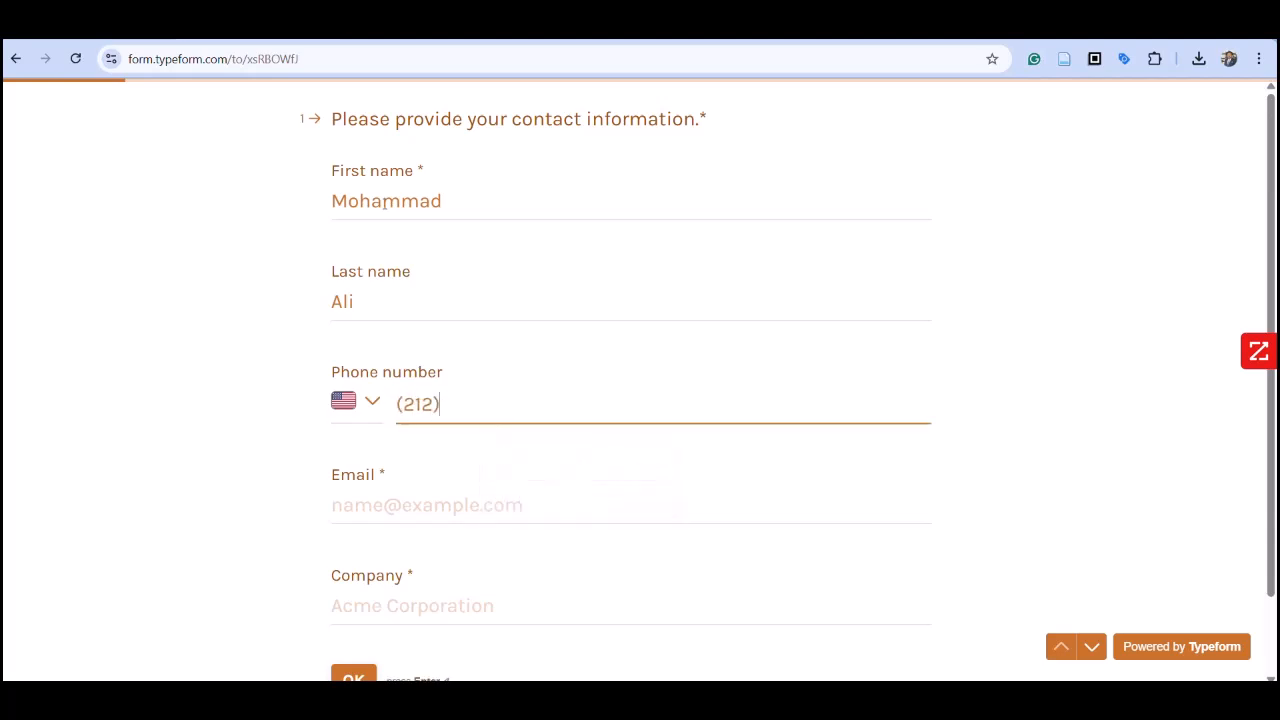
key("Tab")
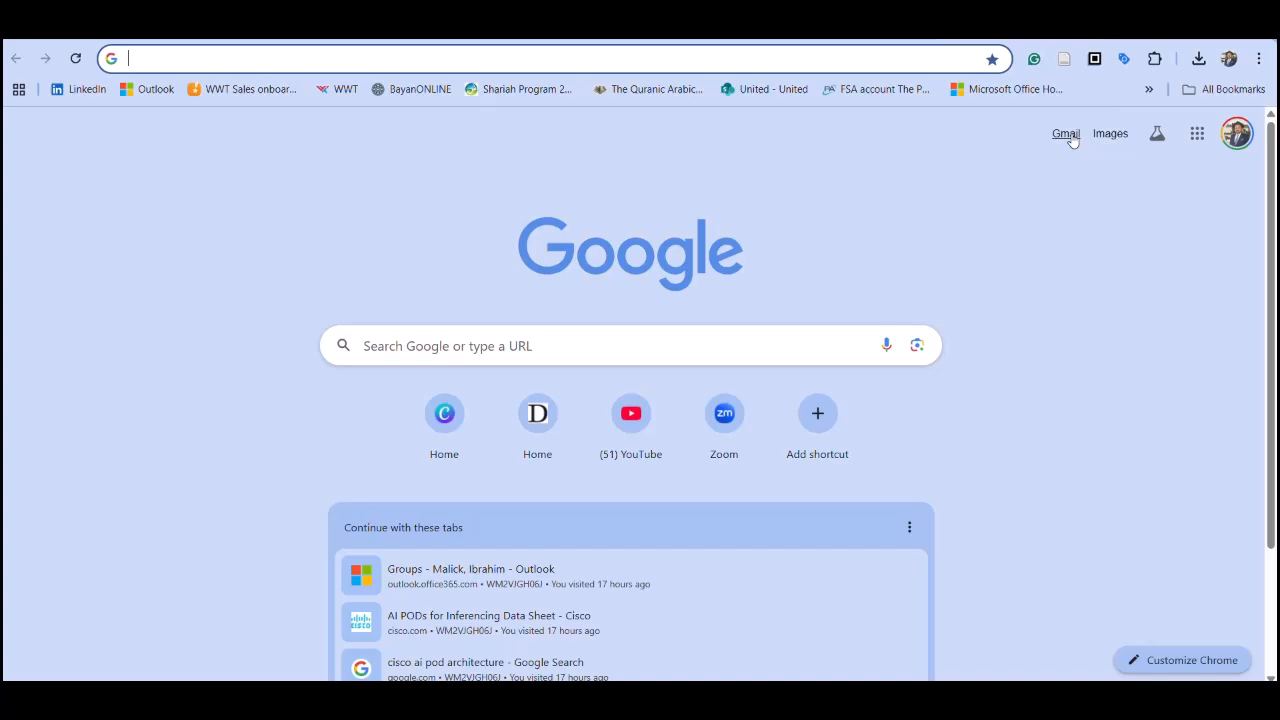
Step: Switch to the Gmail inbox and open the newest "New Lead from TypeForm" message to check its content
left_click(1072, 136)
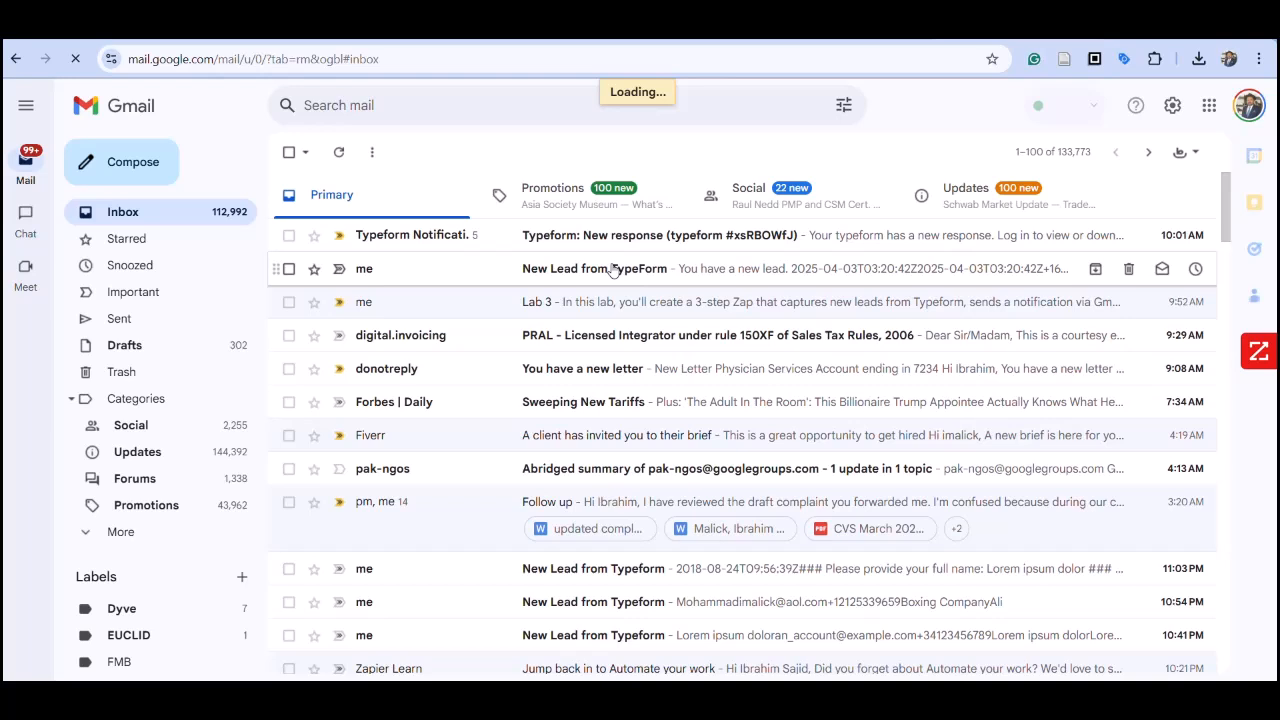
left_click(613, 268)
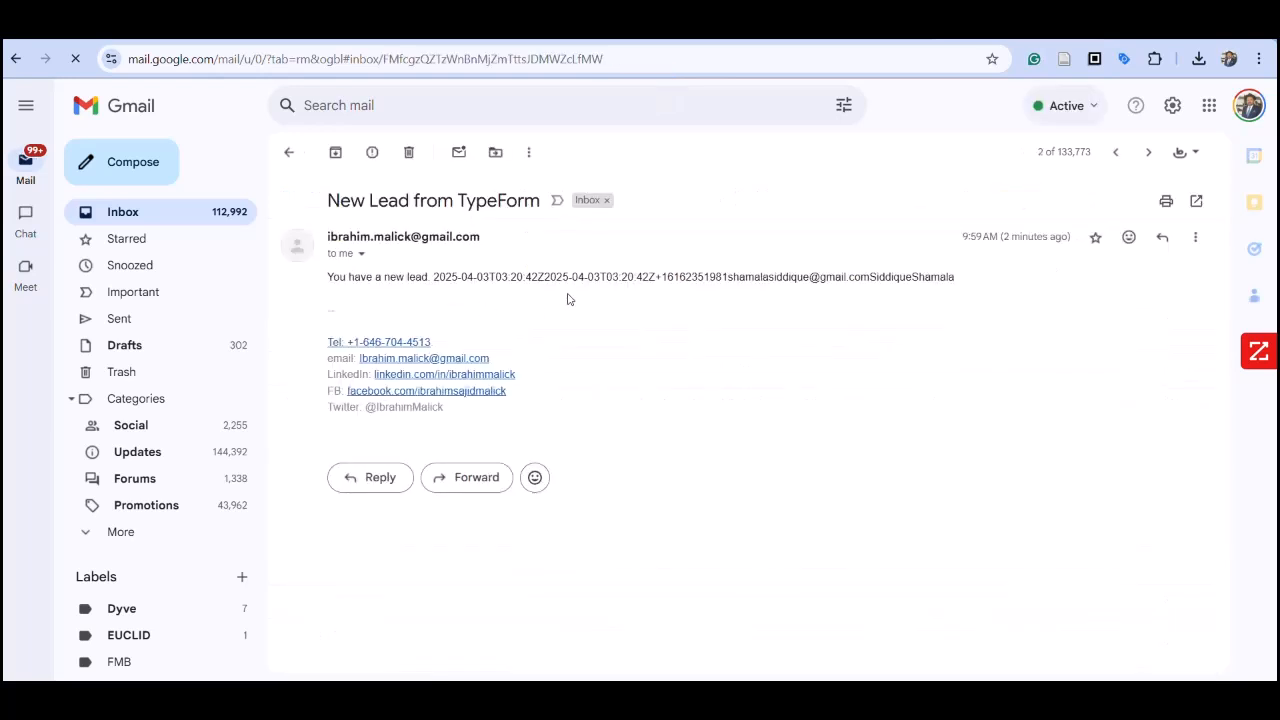